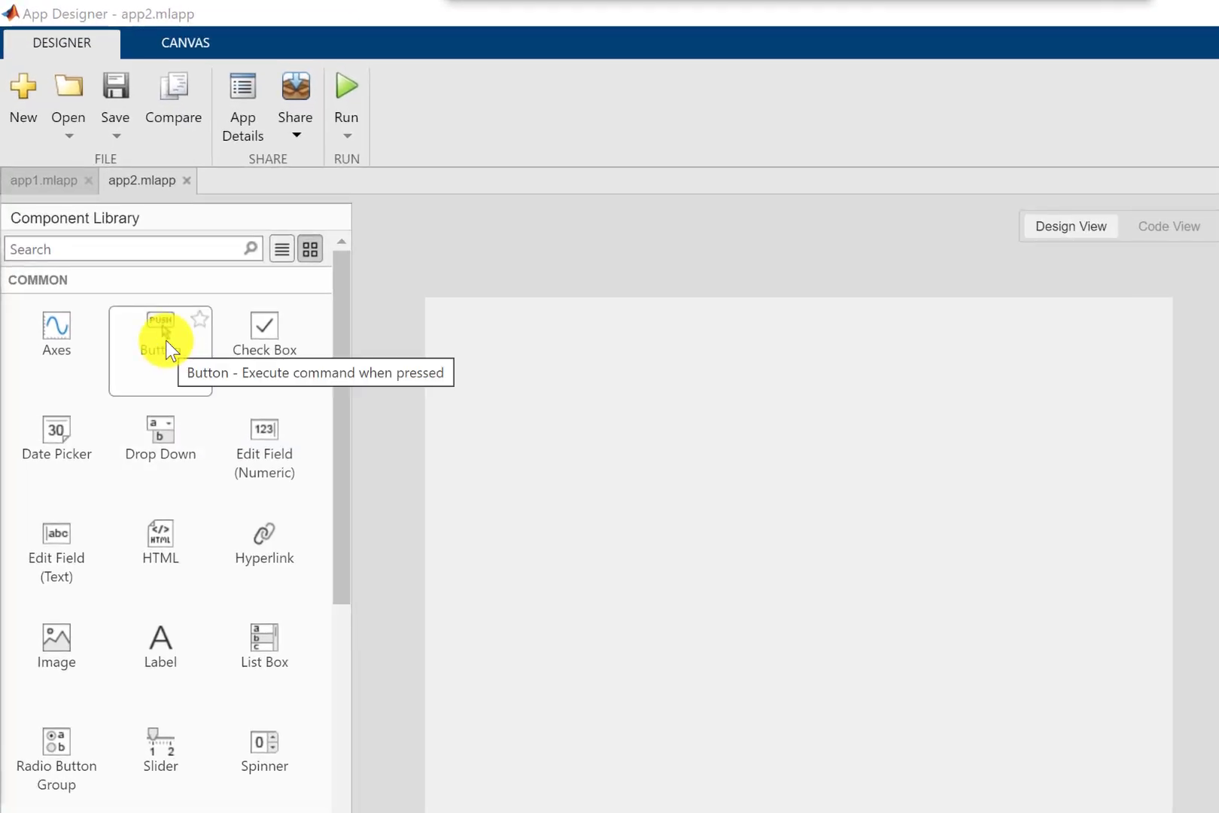
# Place a Button component in the lower middle of the app canvas and view its callback and property settings
pyautogui.moveTo(166, 340); pyautogui.dragTo(795, 731)
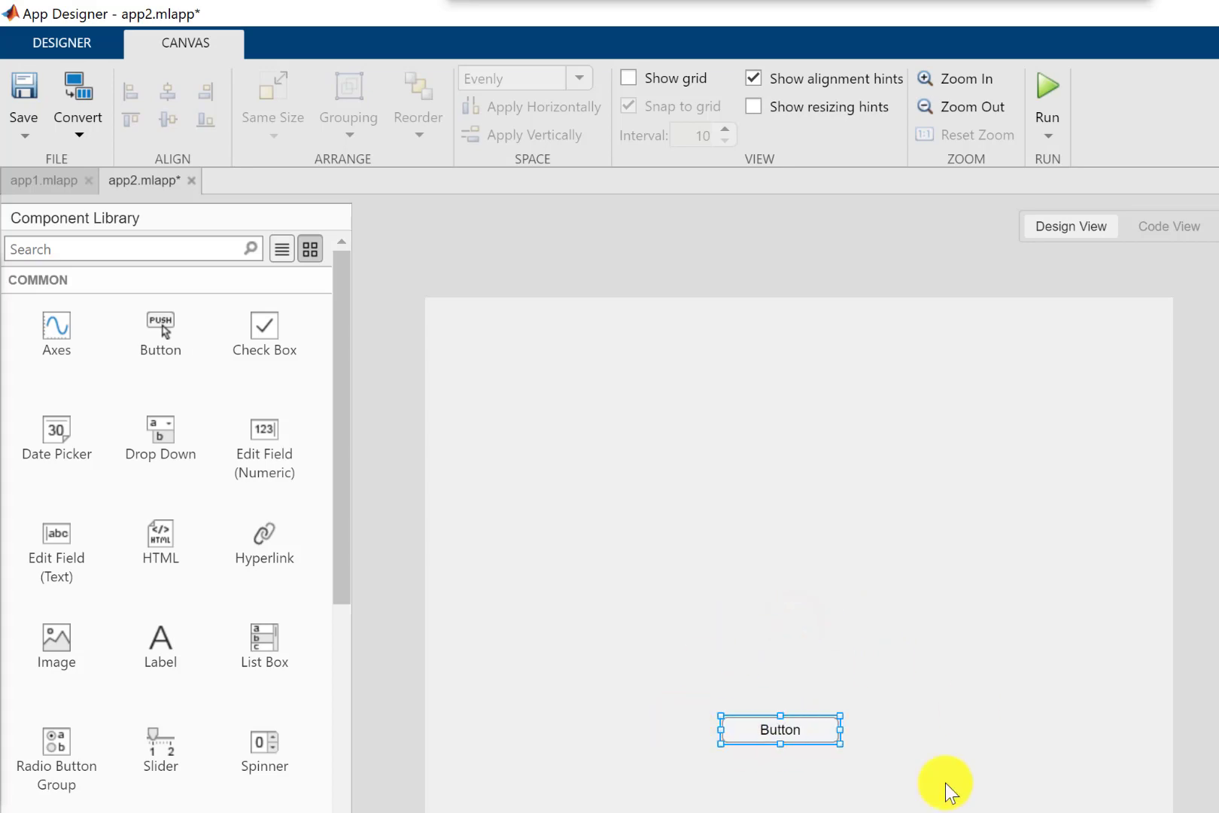
pyautogui.click(902, 706)
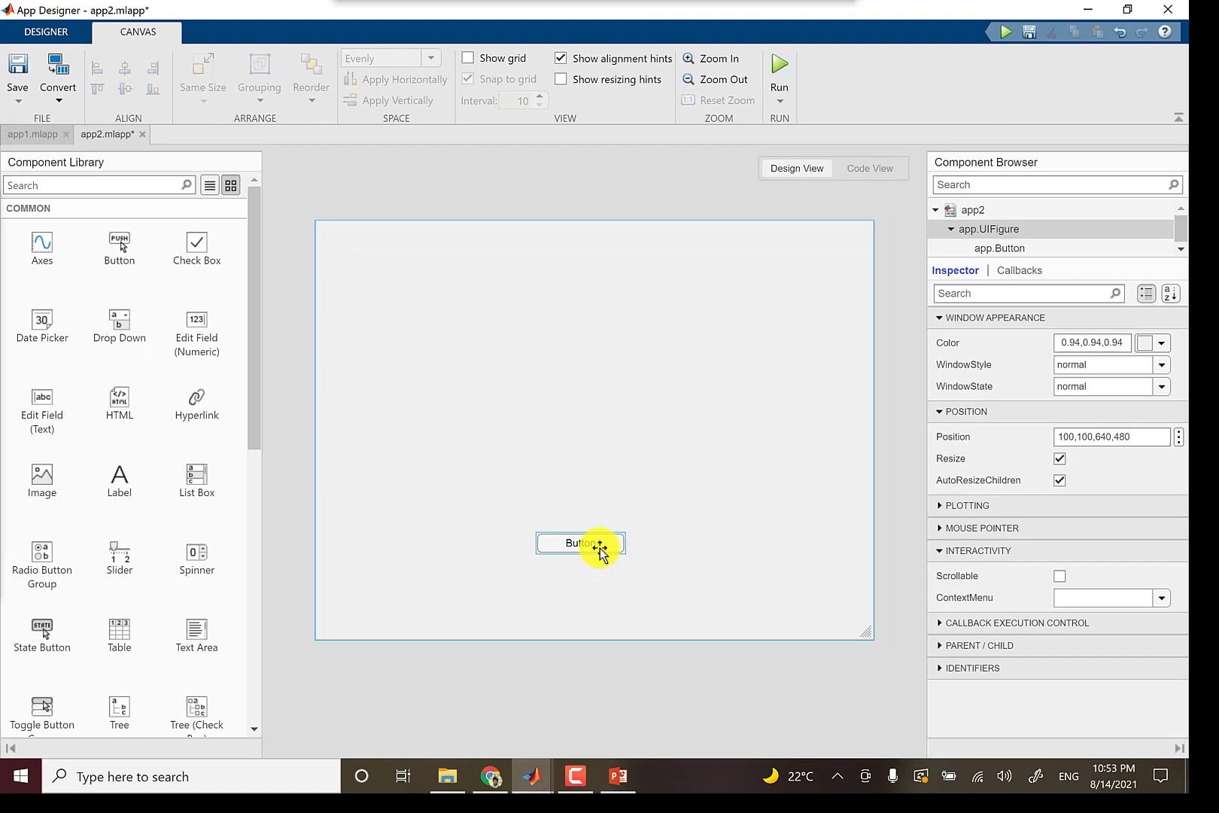
pyautogui.click(599, 549)
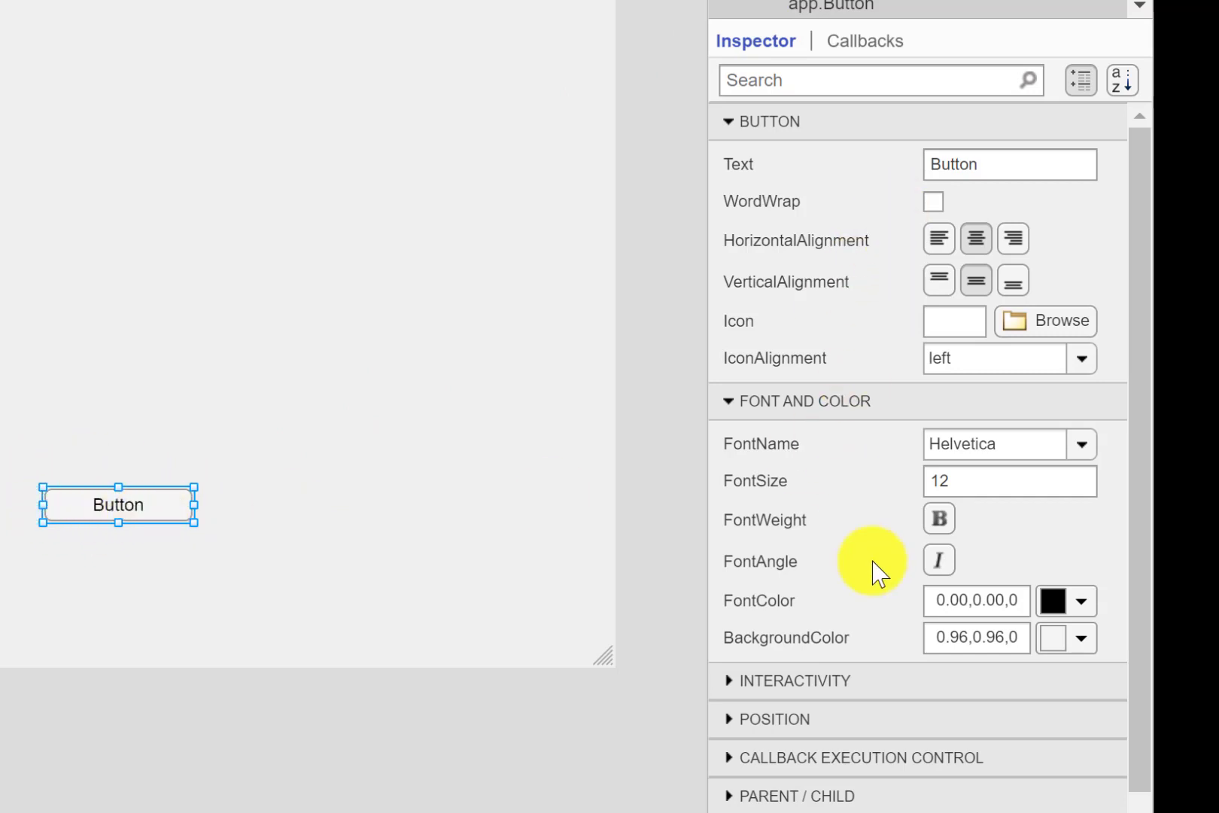
pyautogui.scroll(-1, 876, 591)
pyautogui.click(865, 42)
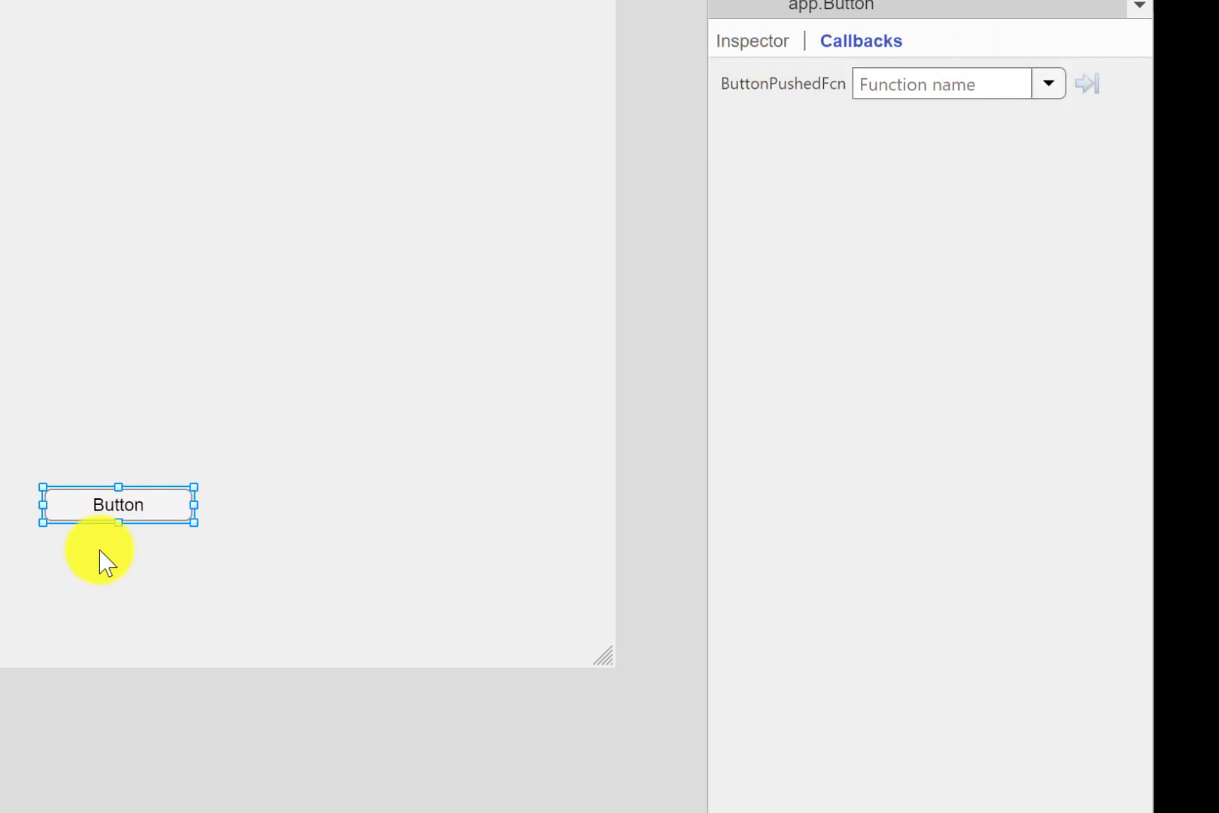
pyautogui.click(755, 40)
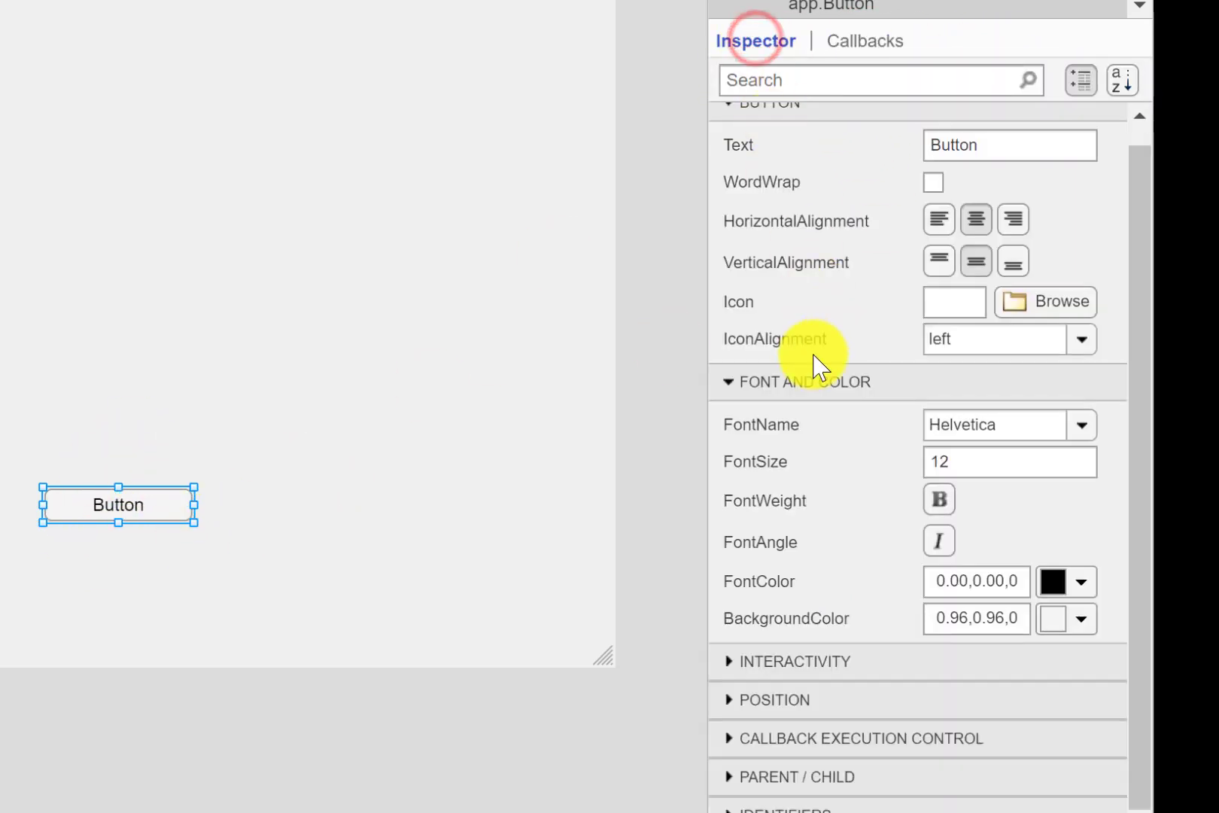
pyautogui.scroll(1, 814, 367)
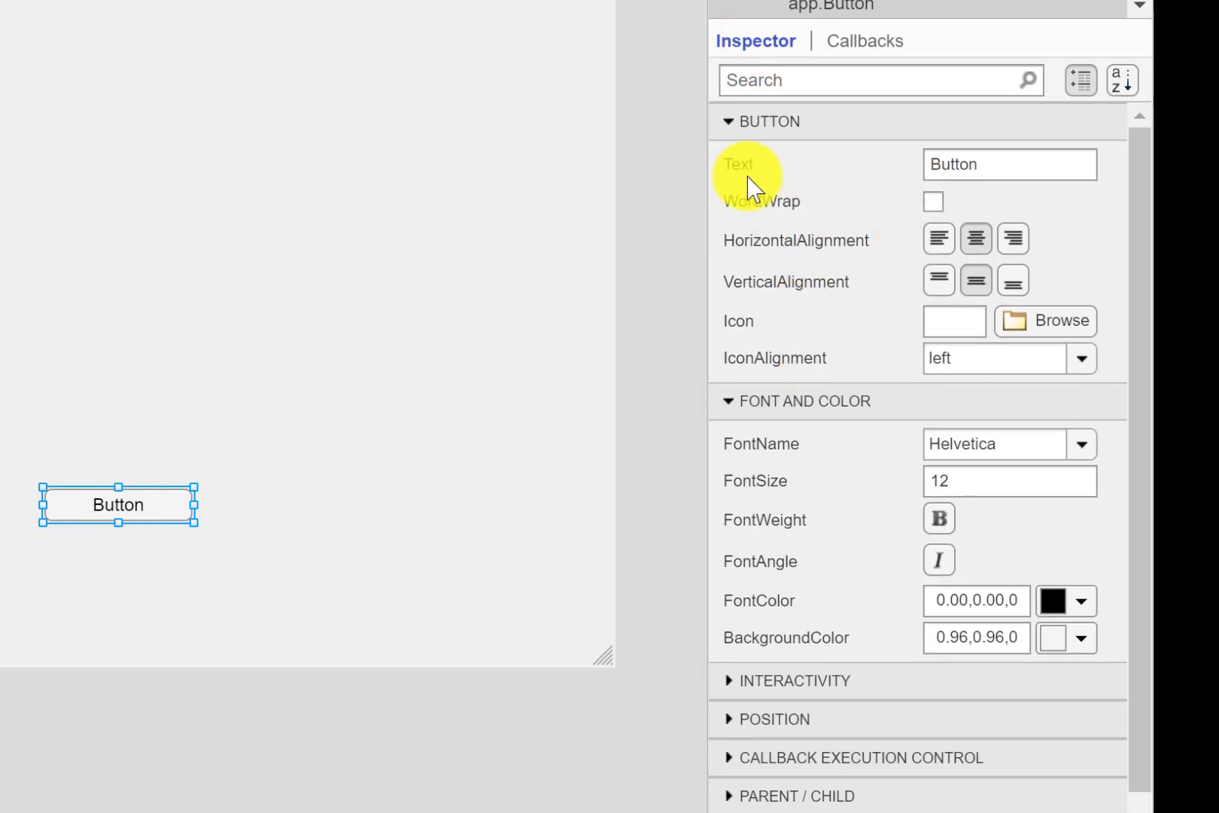
# Set the button's label text to "Press" followed by a line break
pyautogui.click(987, 169)
pyautogui.moveTo(1020, 167); pyautogui.dragTo(860, 169)
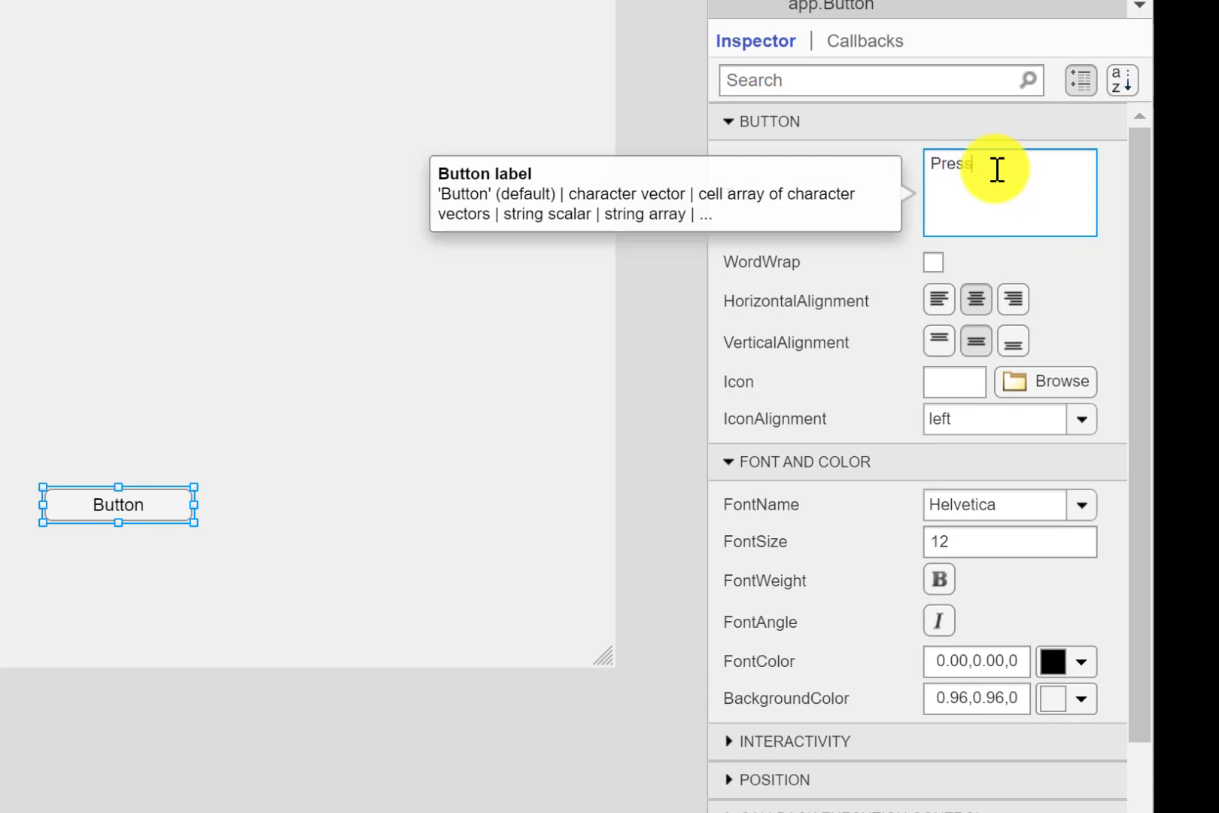
pyautogui.write('Press')
pyautogui.press('Return')
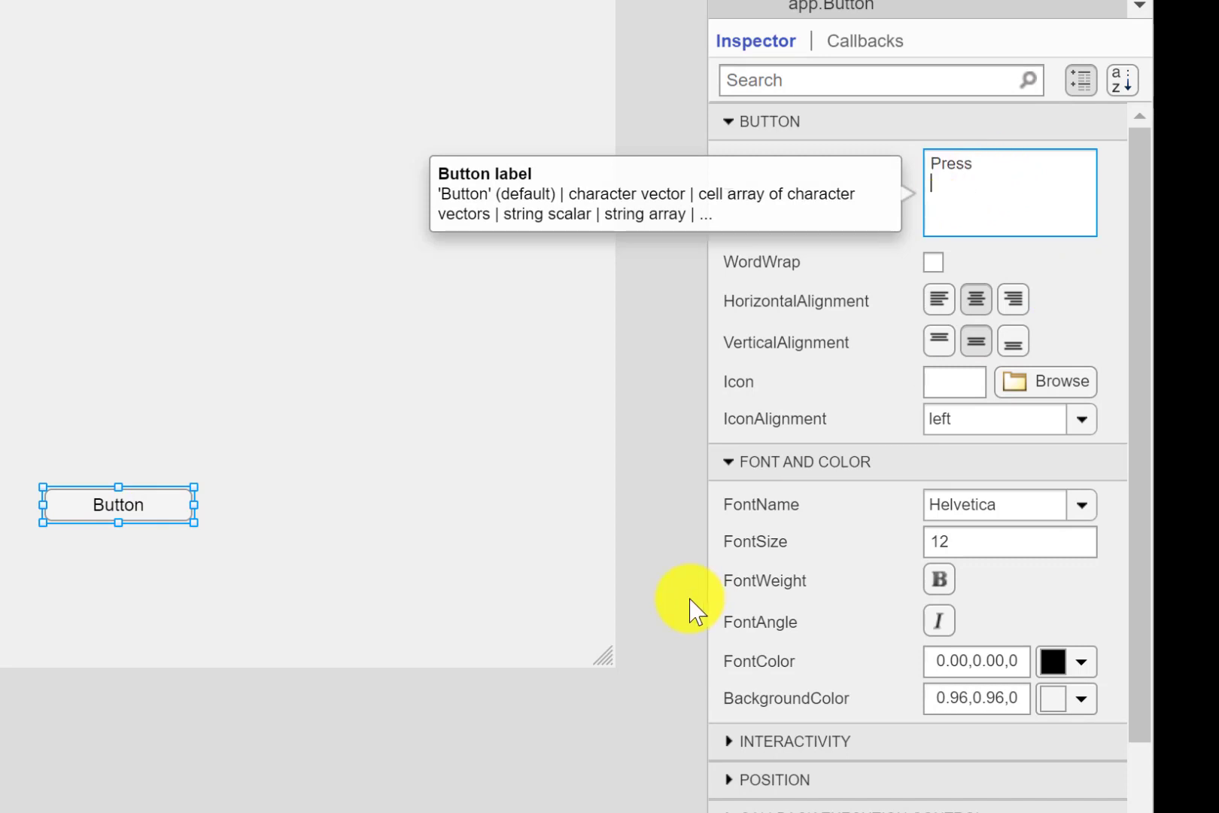
pyautogui.click(567, 461)
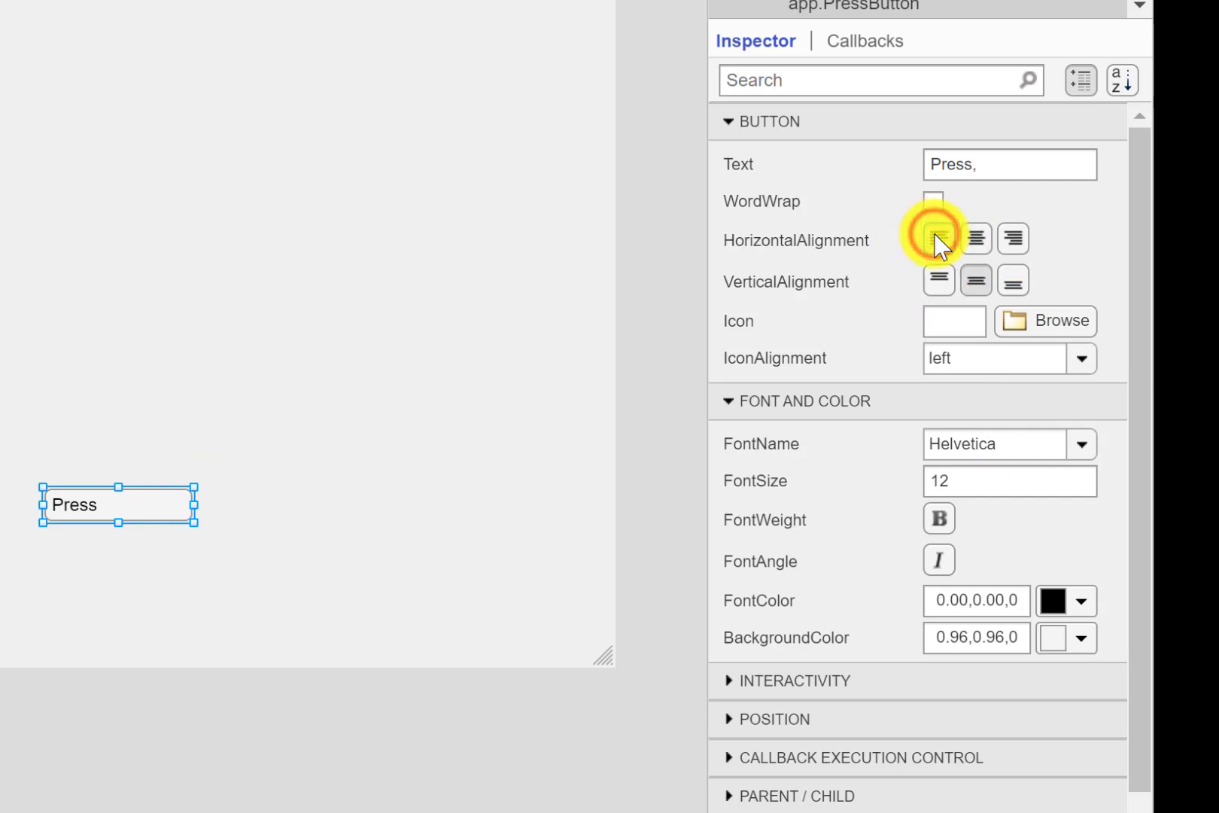
# Try right horizontal and top vertical alignment for the button label, and restore both alignments to center
pyautogui.click(1011, 235)
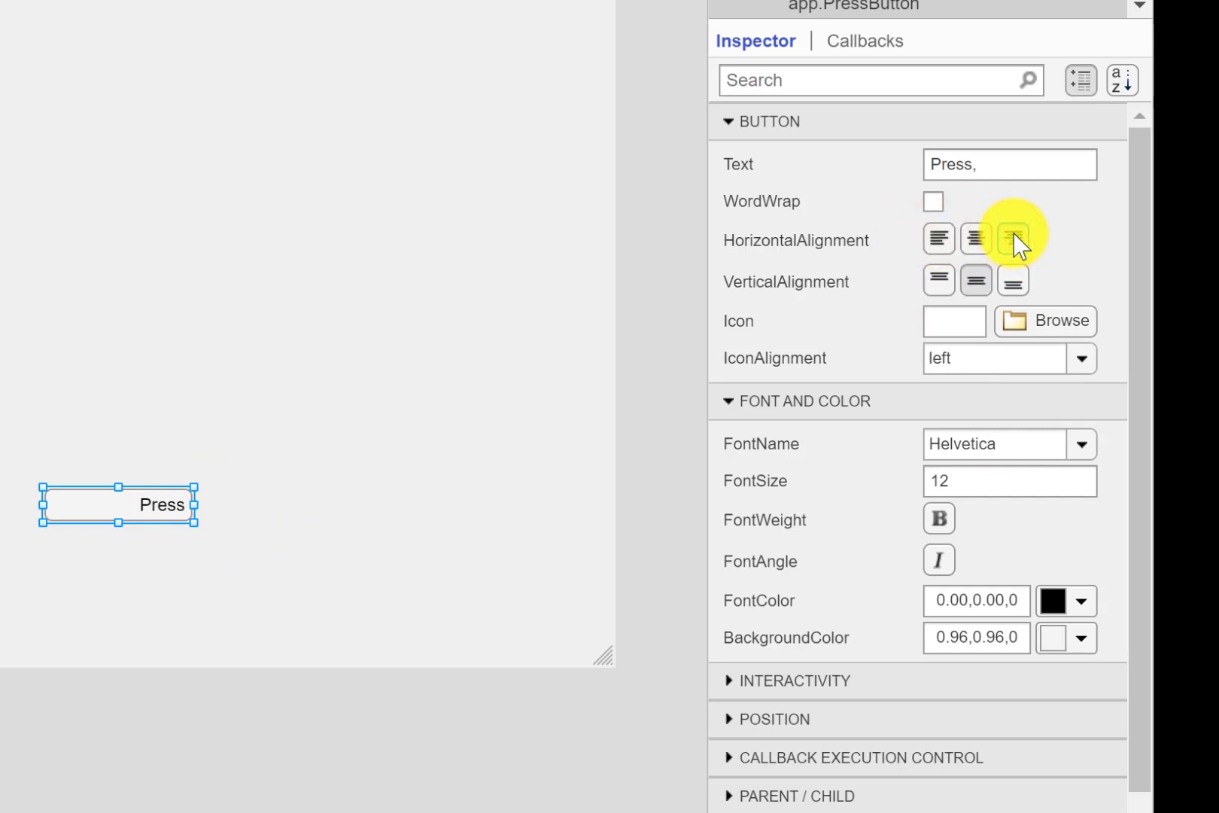
pyautogui.click(931, 279)
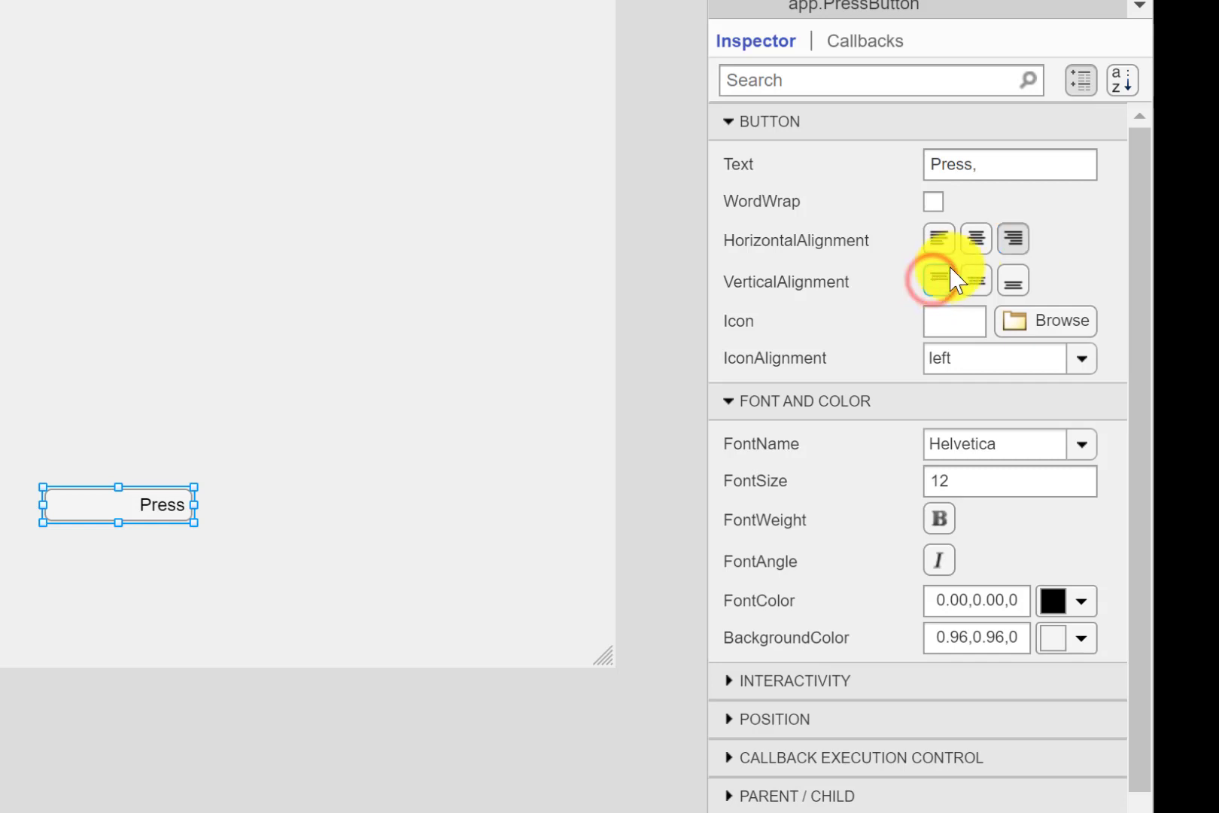
pyautogui.click(978, 238)
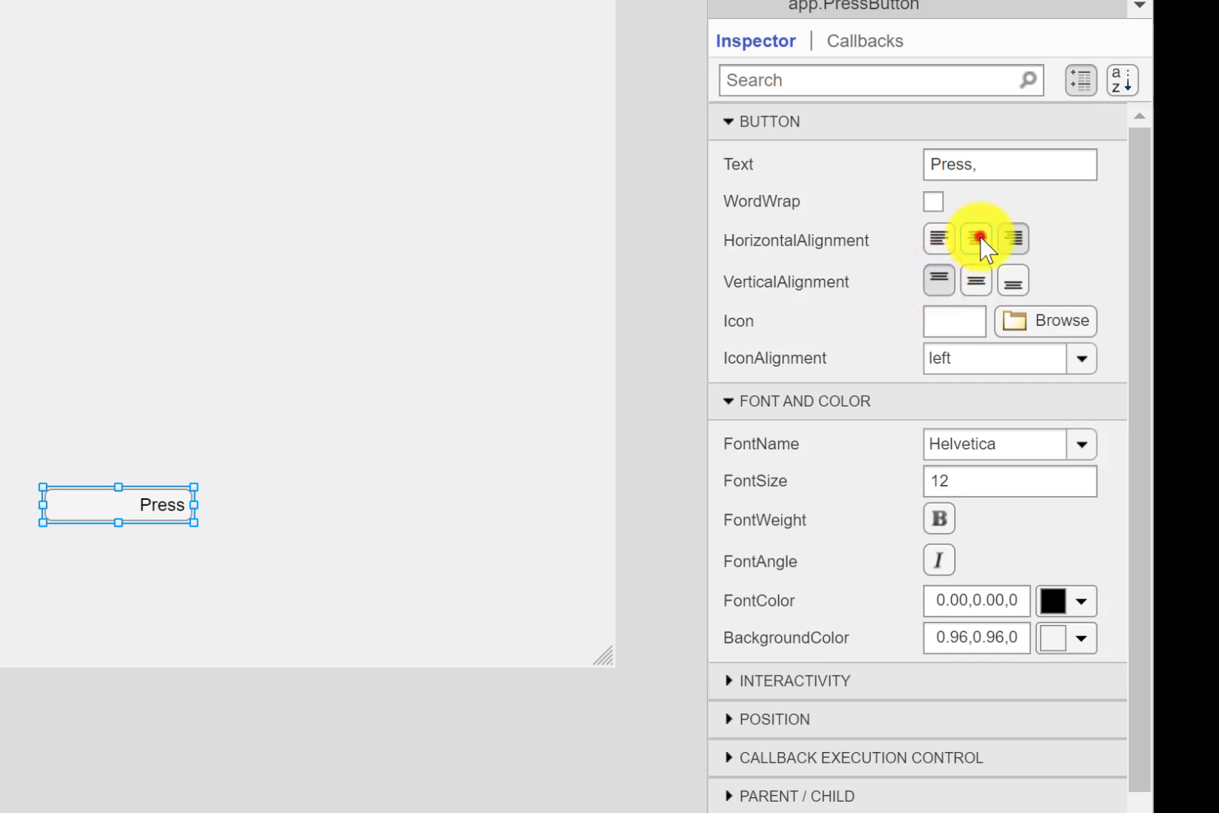
pyautogui.click(978, 278)
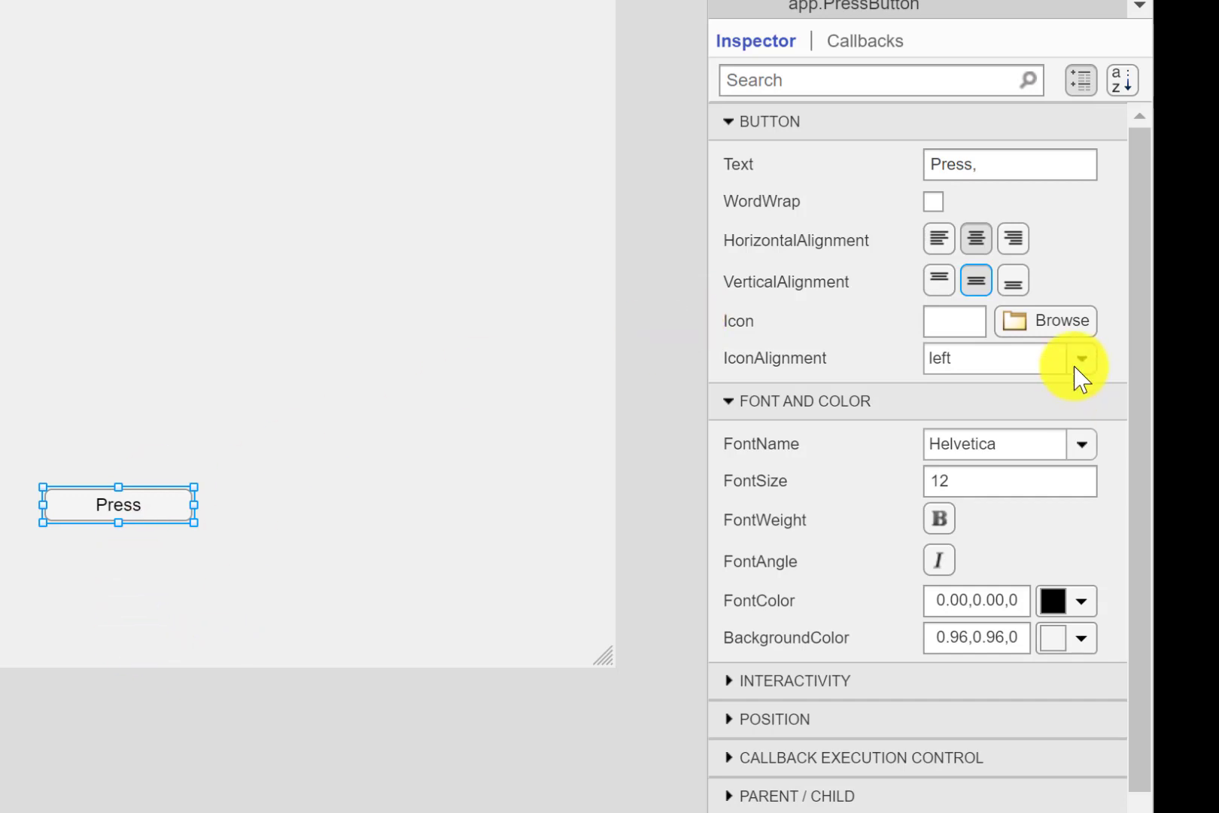
# Assign the mortgage_screenshot image as the Press button's icon
pyautogui.click(1046, 331)
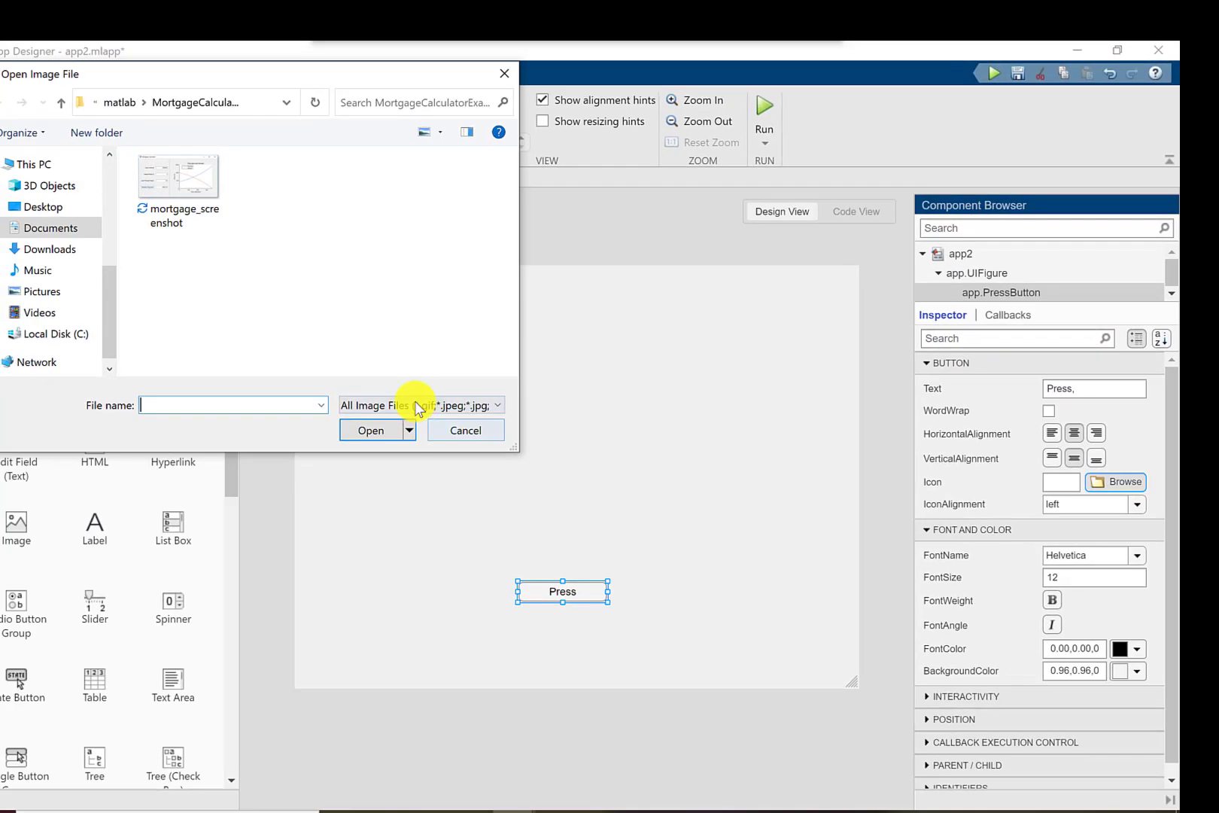
pyautogui.click(417, 407)
pyautogui.click(419, 407)
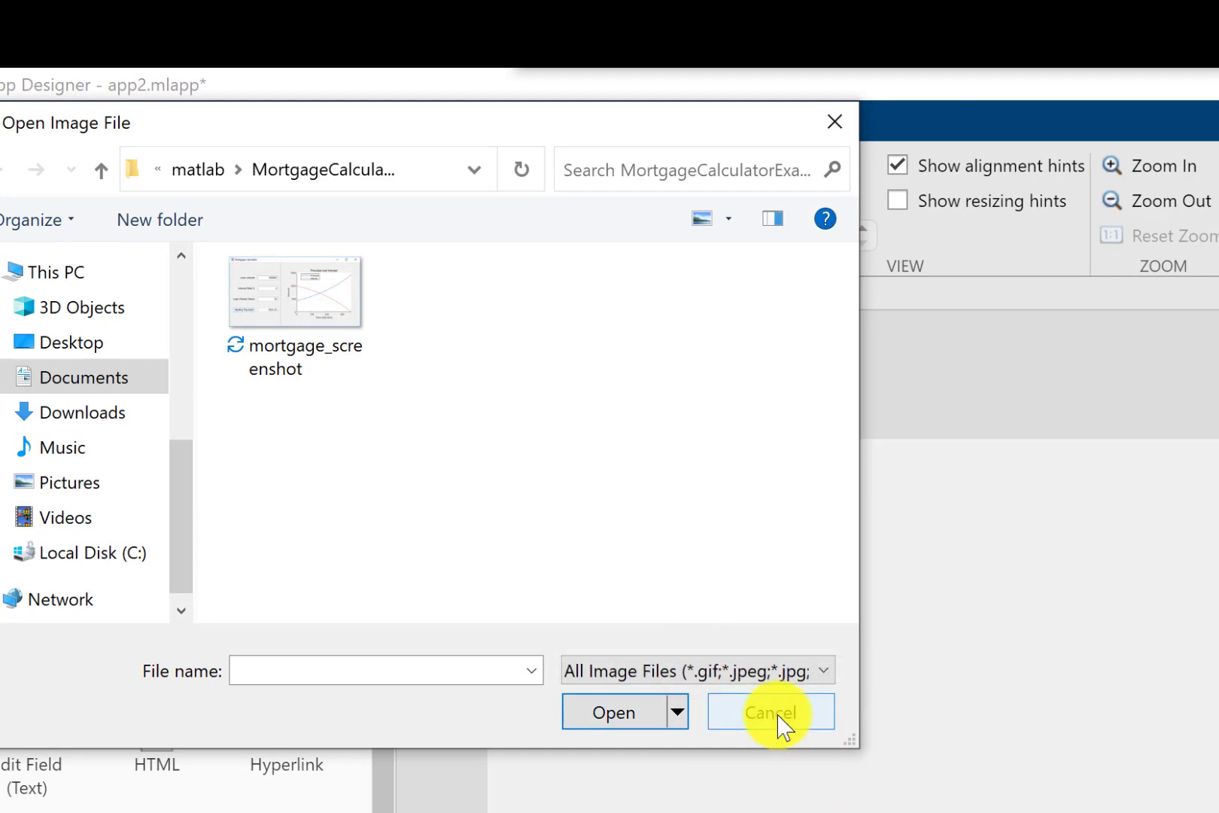
pyautogui.doubleClick(247, 286)
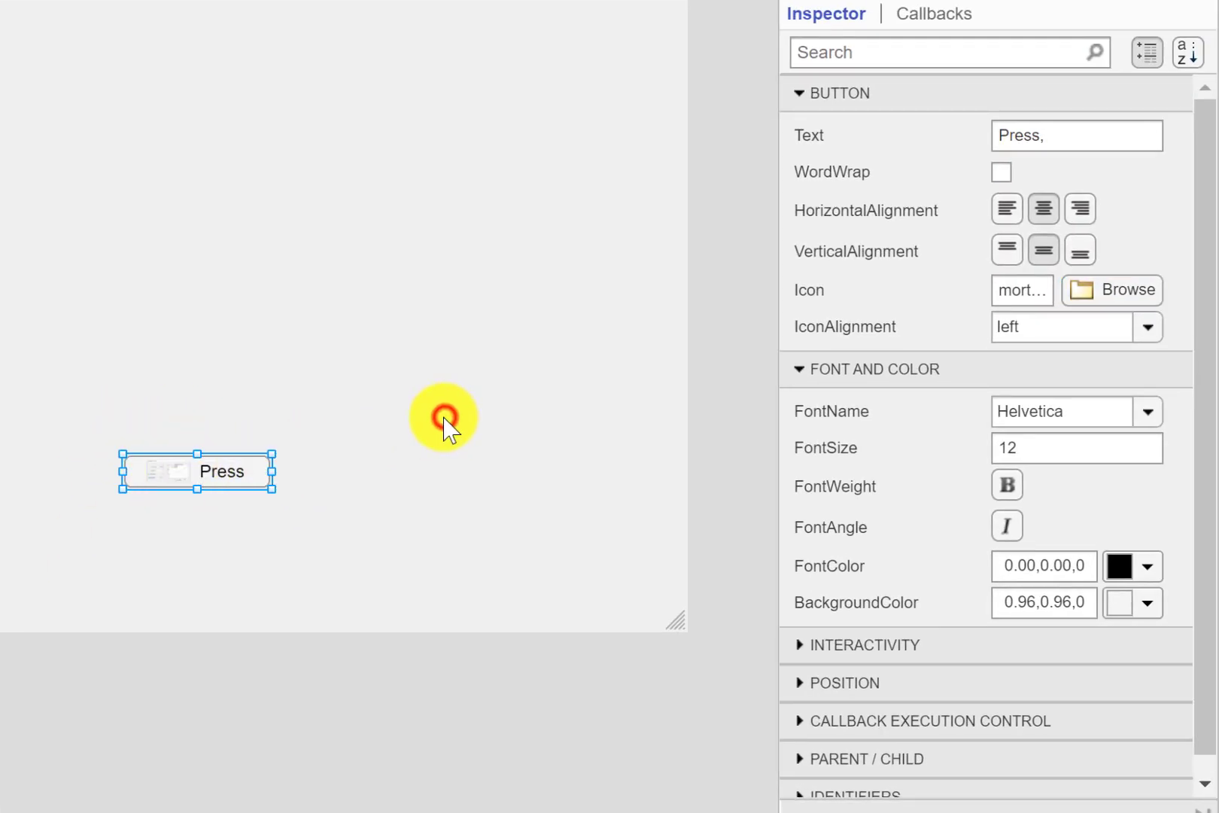
pyautogui.click(425, 471)
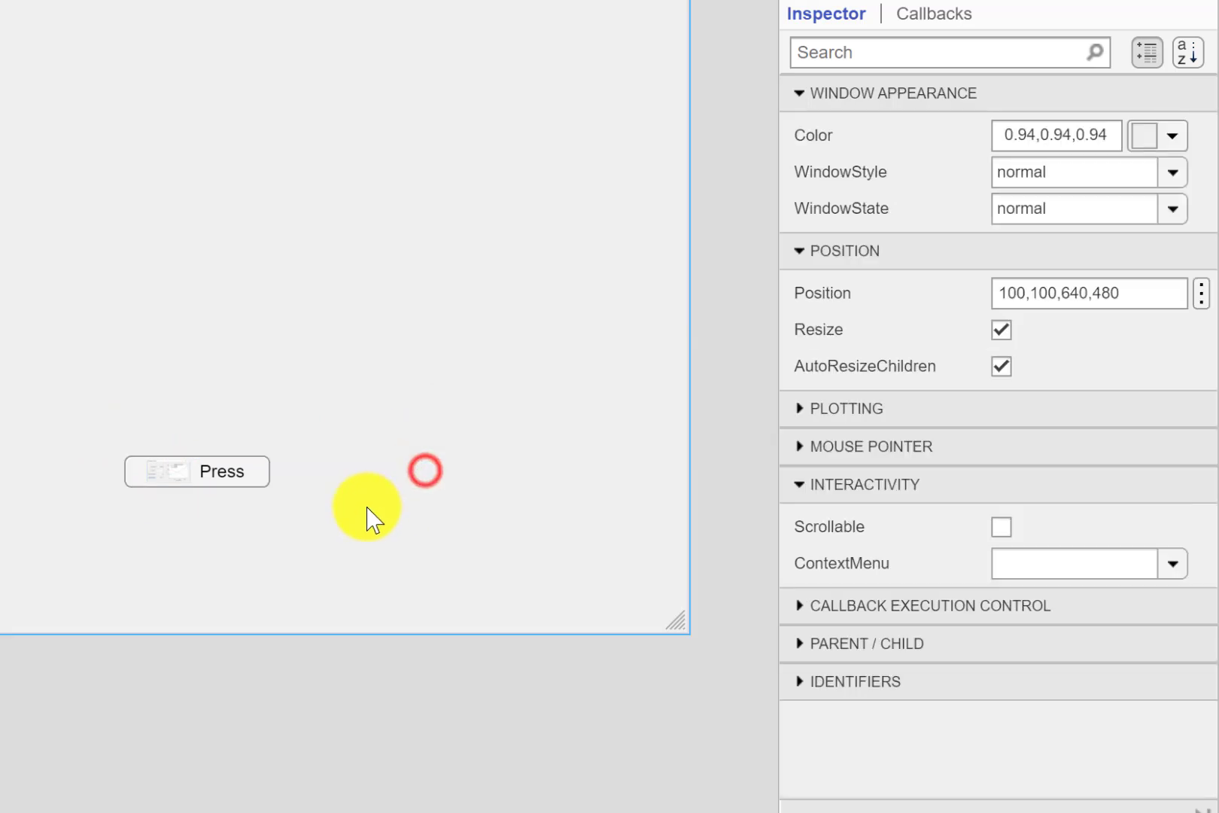
# Change the Press button's font to Cambria
pyautogui.click(230, 476)
pyautogui.scroll(-1, 1052, 373)
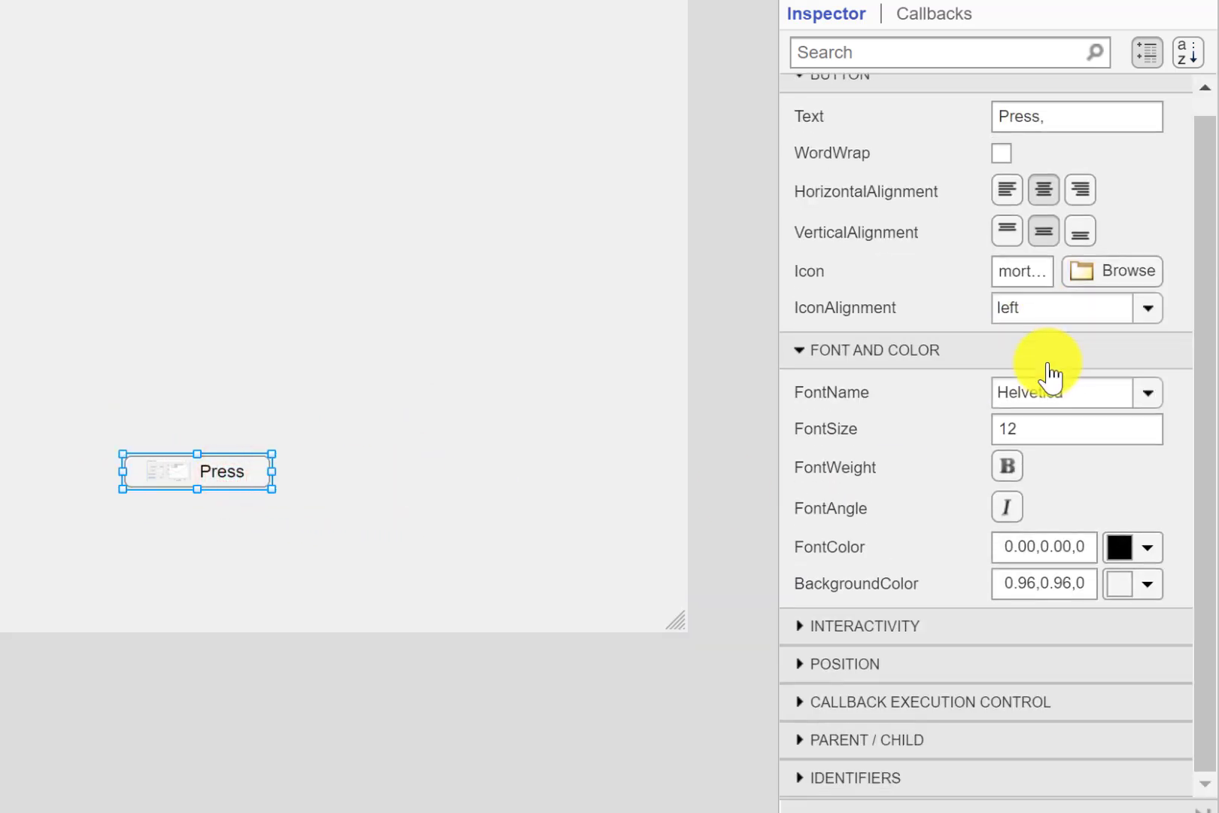
pyautogui.scroll(1, 842, 158)
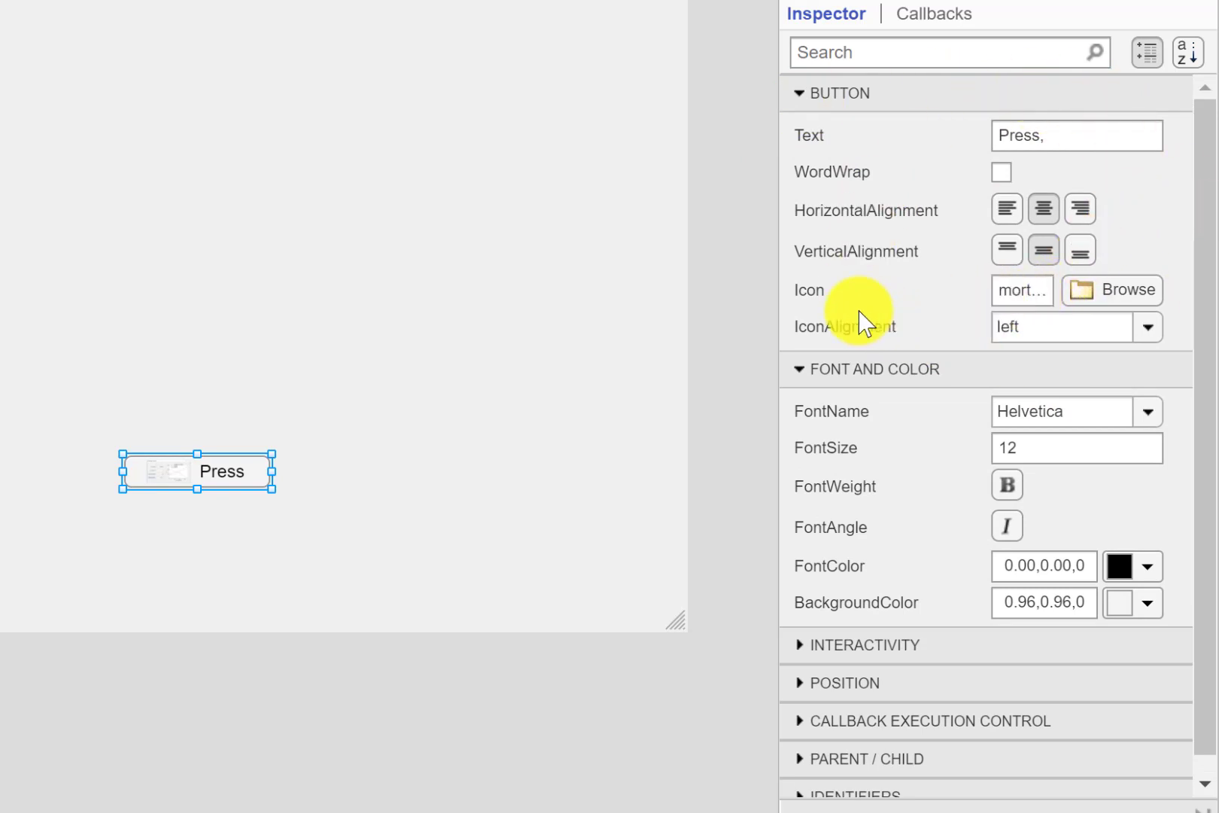
pyautogui.moveTo(944, 350)
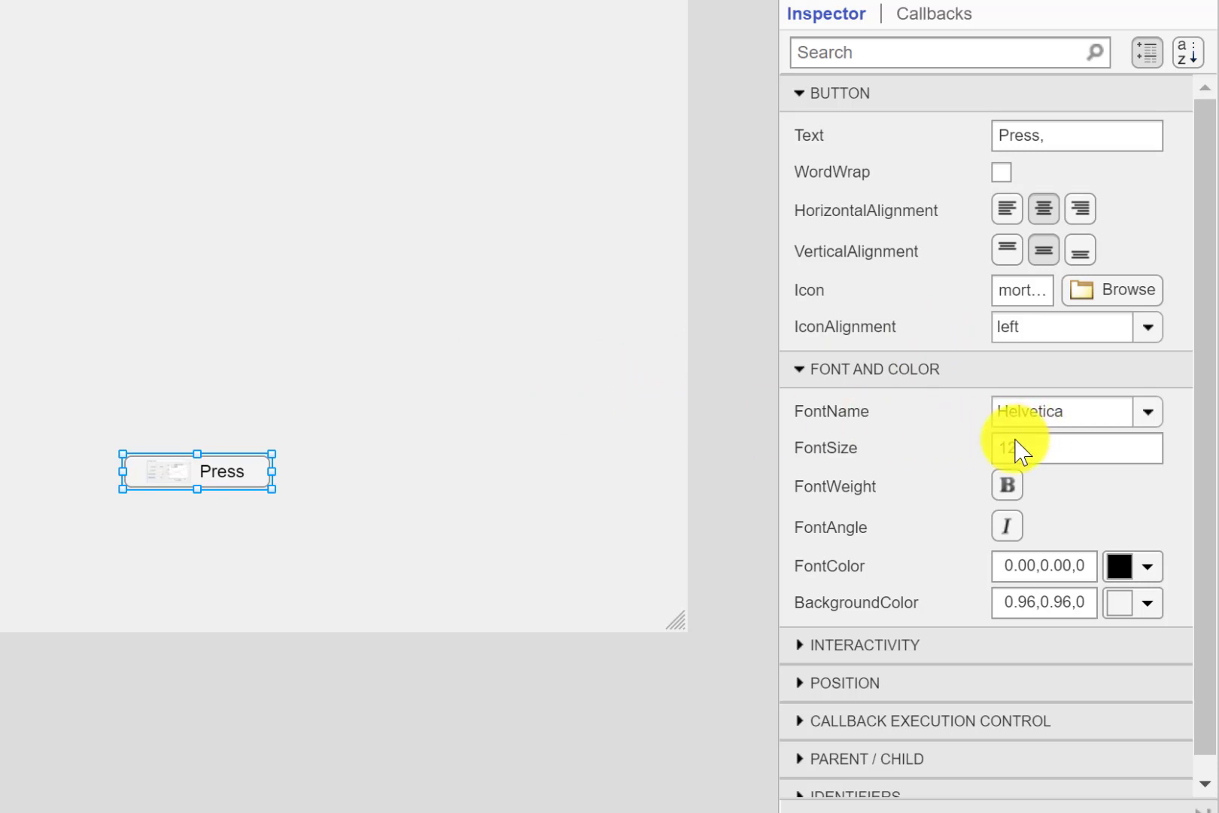
pyautogui.scroll(-1, 1009, 452)
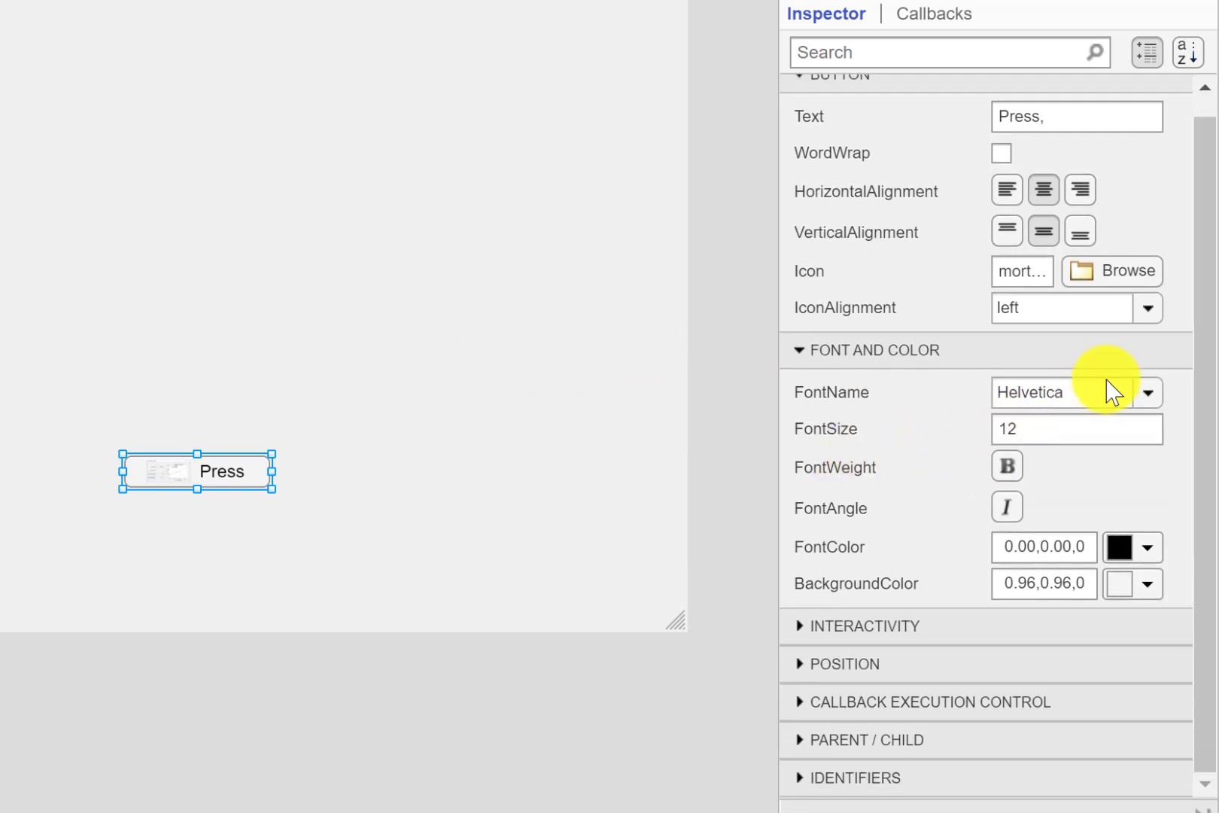
pyautogui.click(1149, 393)
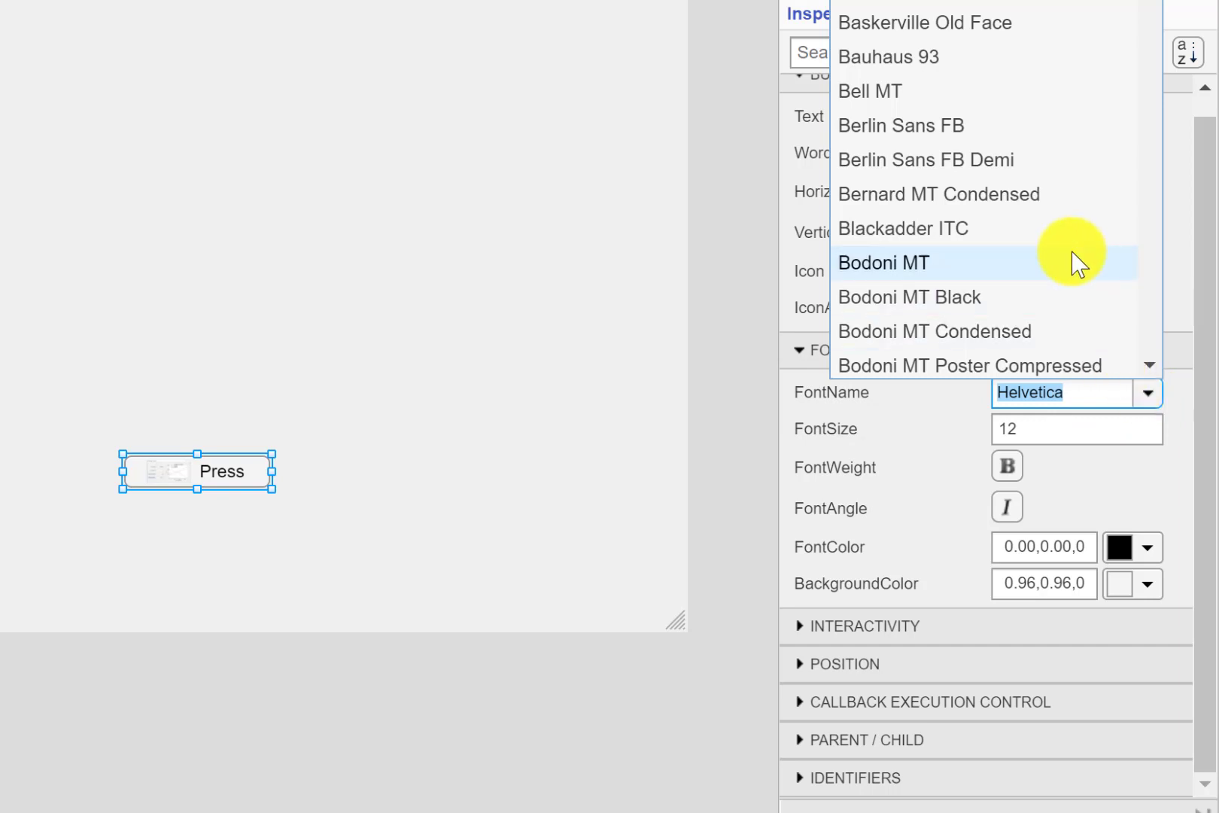
pyautogui.scroll(-15, 1072, 265)
pyautogui.scroll(9, 1076, 270)
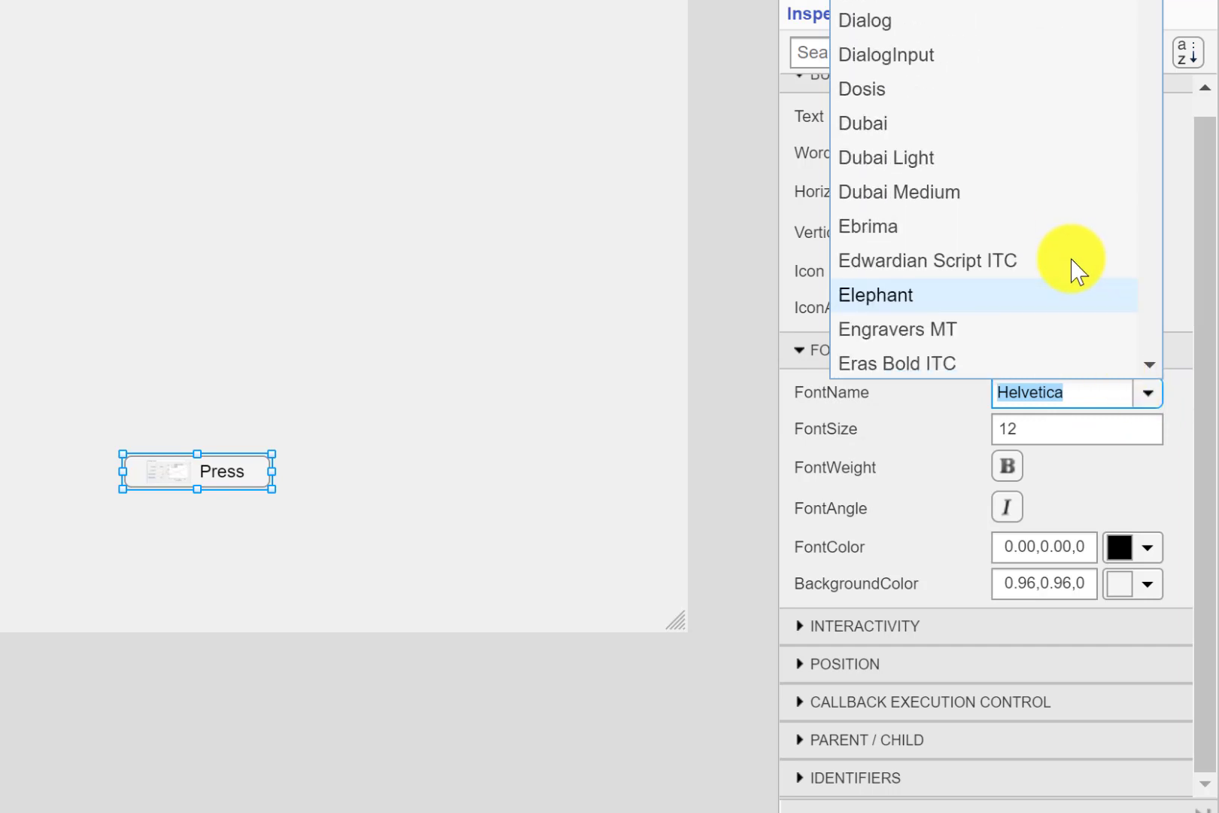
pyautogui.scroll(-3, 1076, 269)
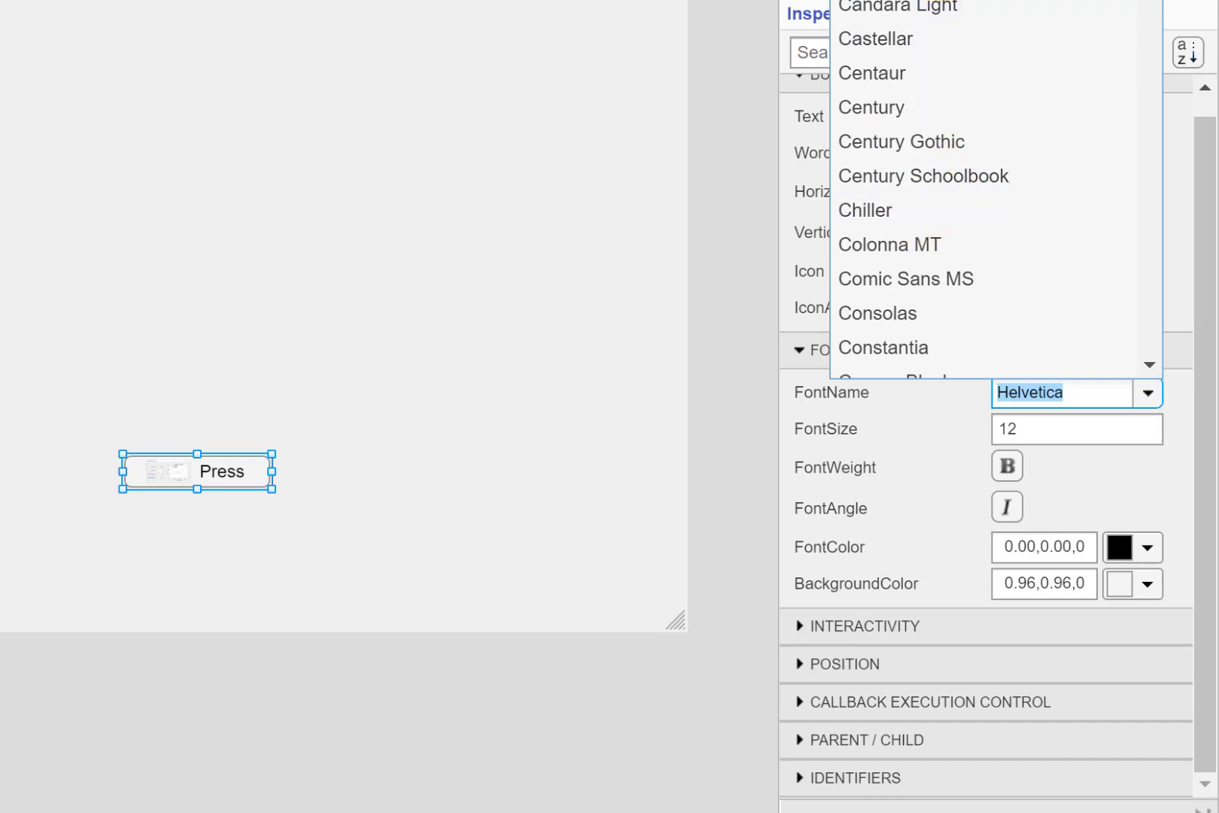
pyautogui.click(442, 557)
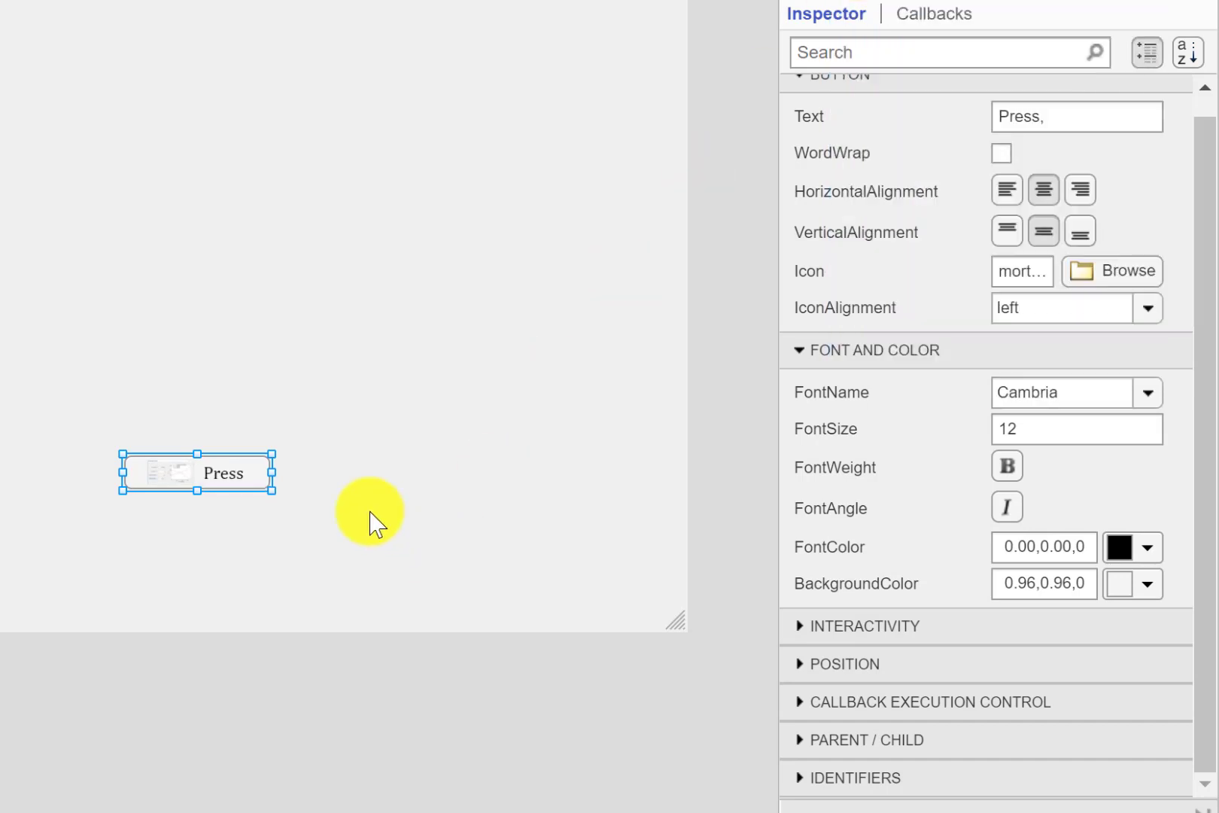
# Set the Press button's font size to 15 and make its label bold
pyautogui.click(1051, 428)
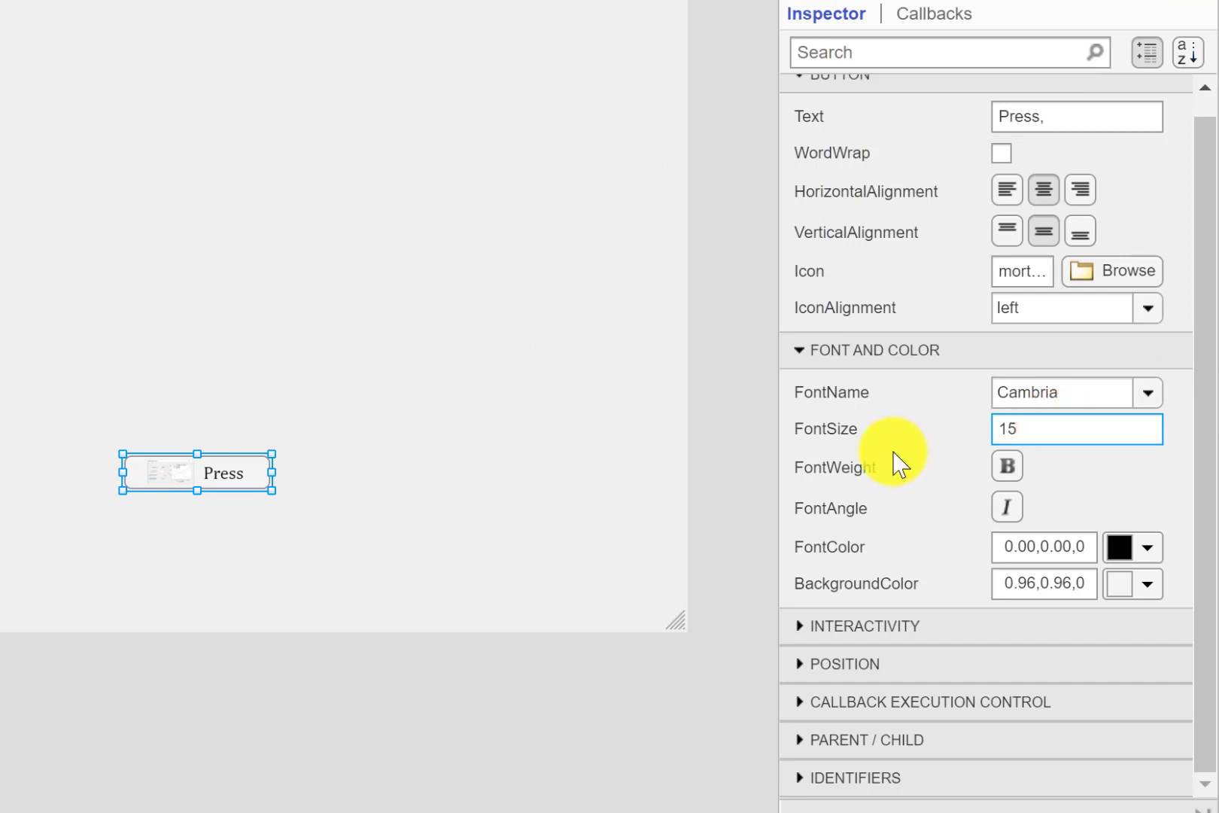
pyautogui.click(555, 478)
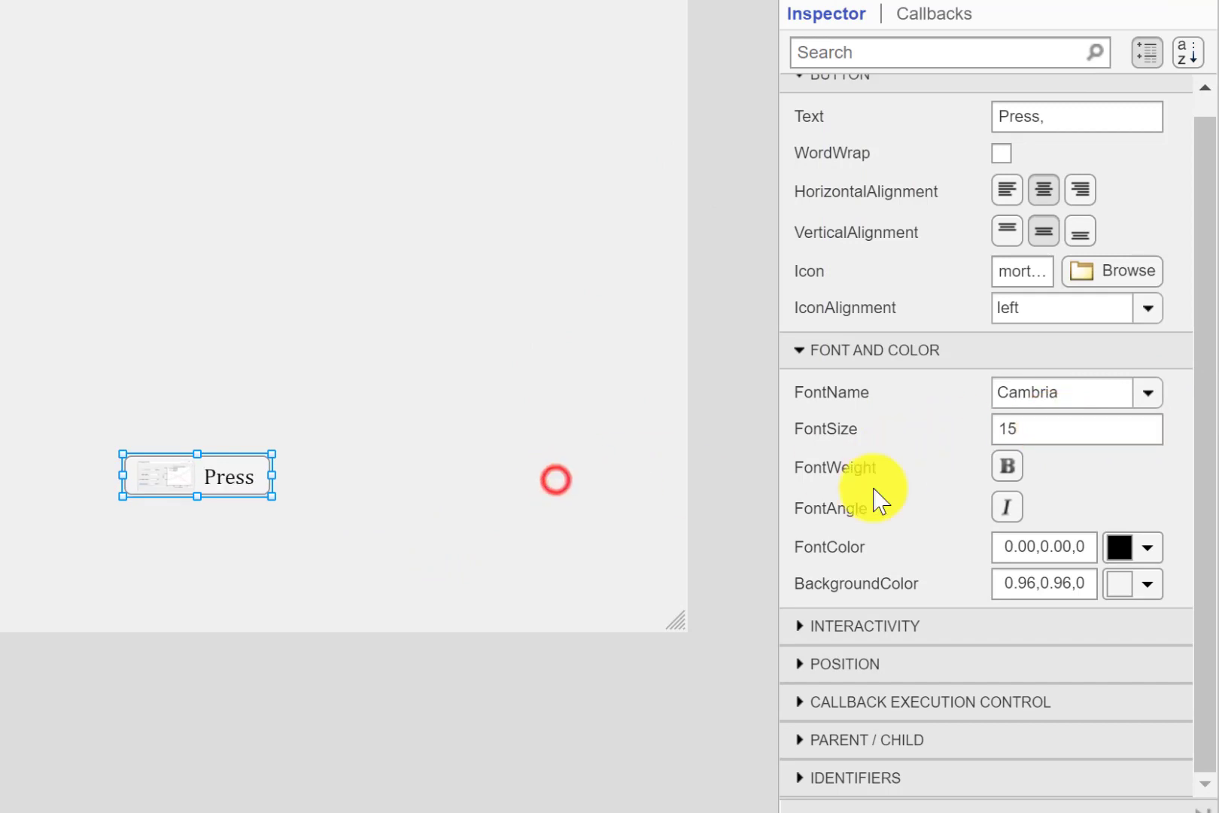
pyautogui.click(1008, 464)
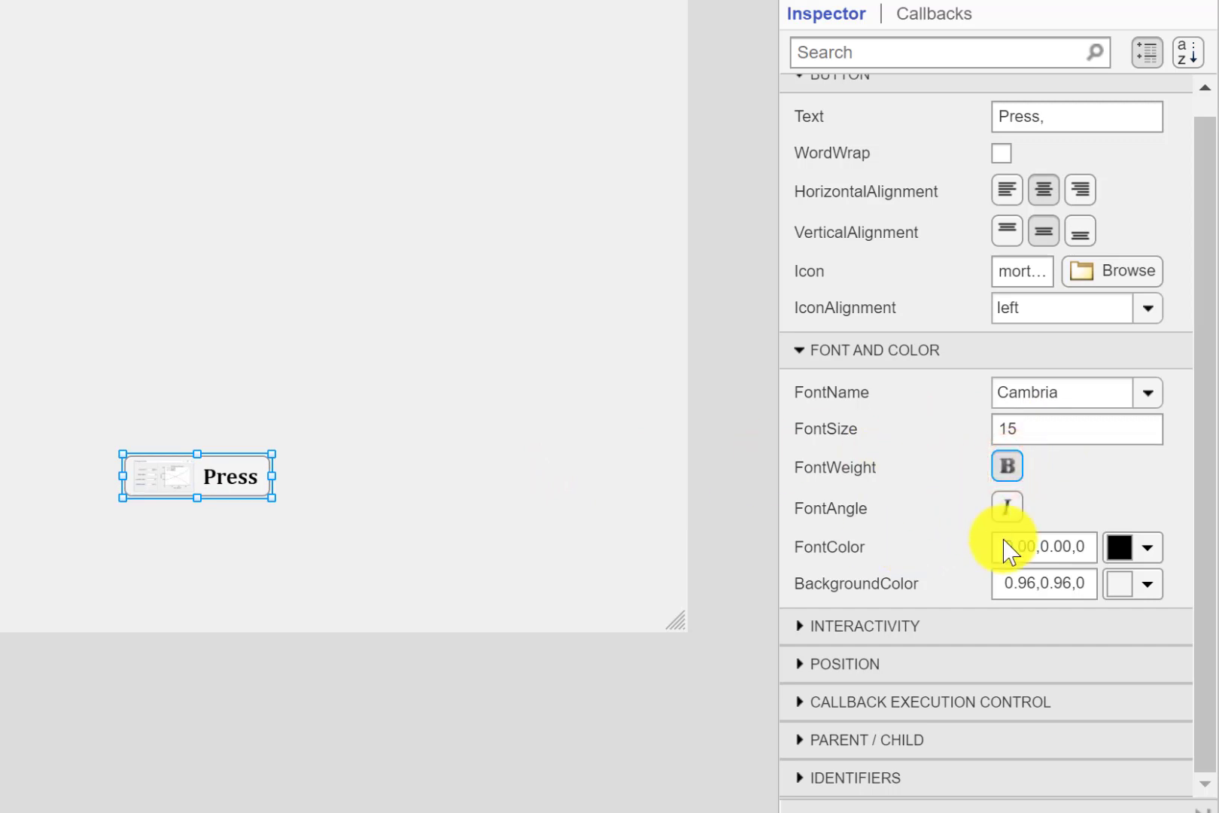
# Color the Press button's label green and its background magenta
pyautogui.click(1118, 546)
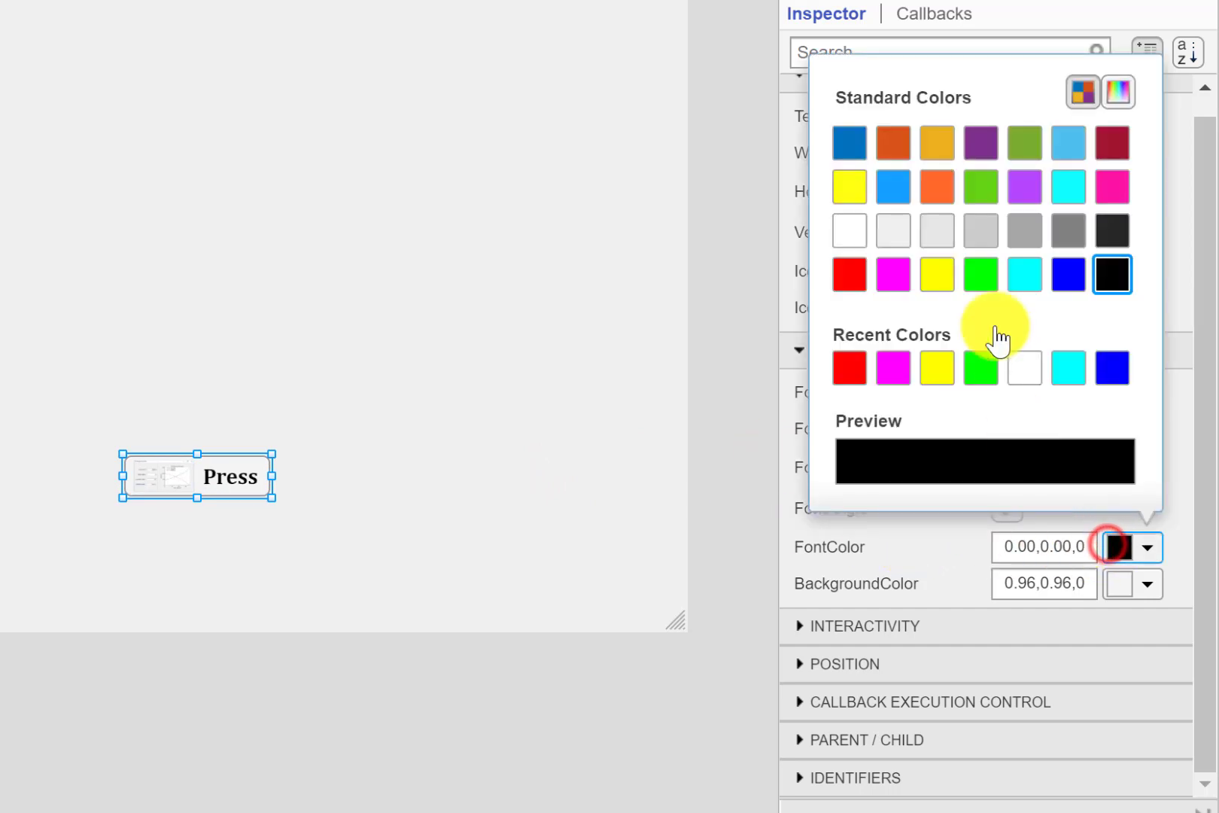
pyautogui.click(976, 282)
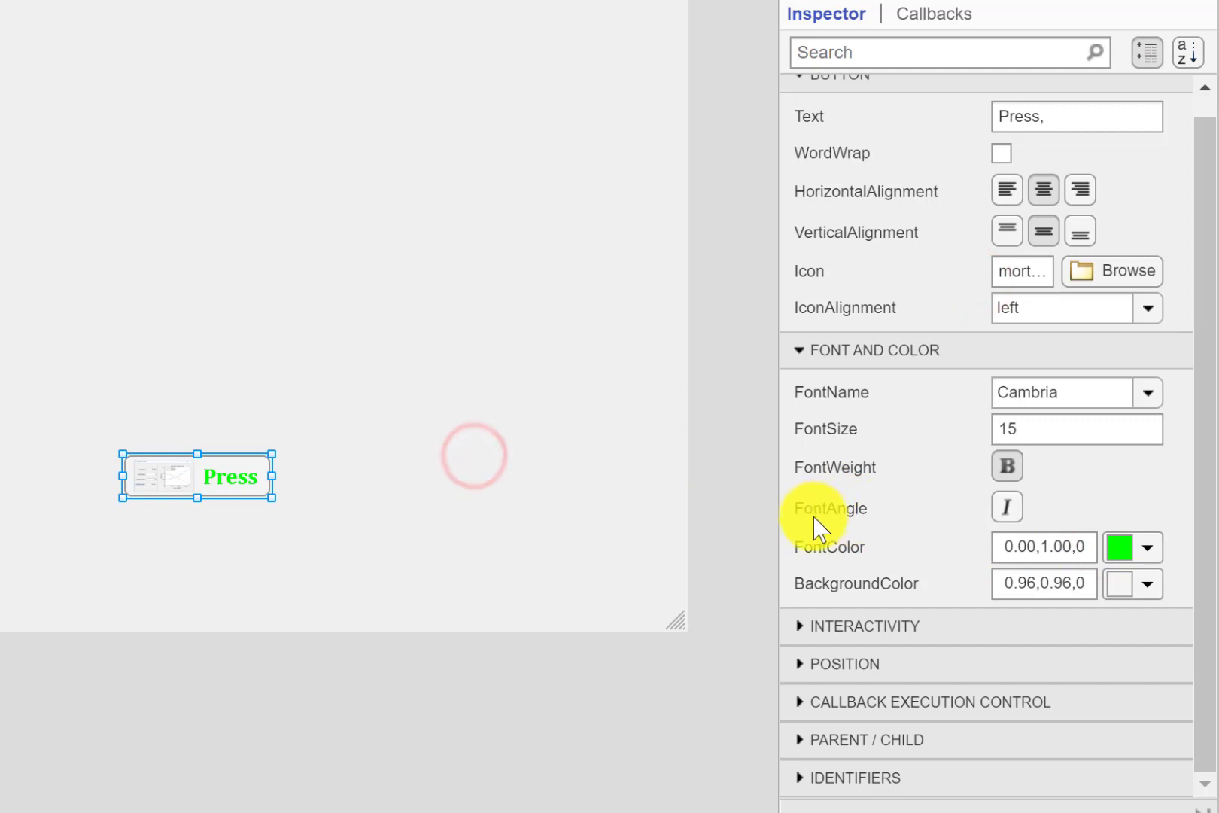
pyautogui.click(1119, 584)
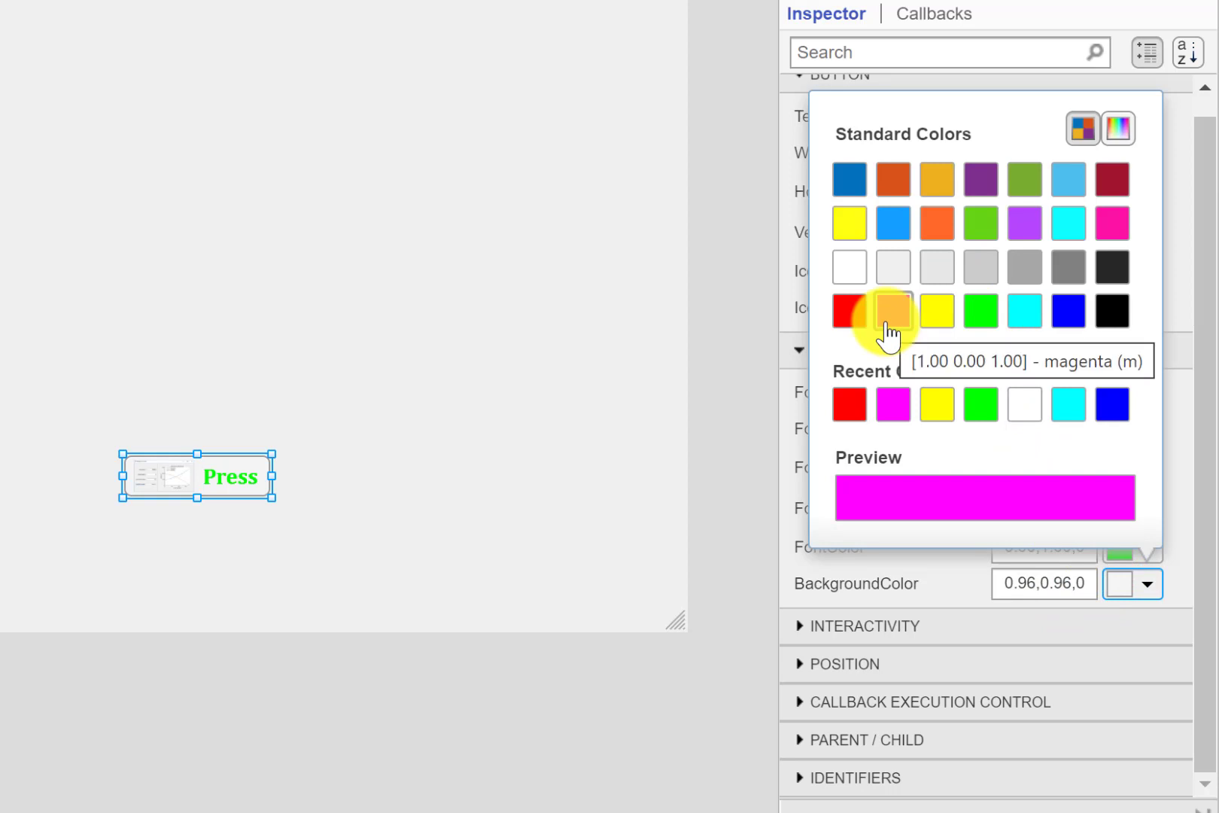
pyautogui.click(1025, 406)
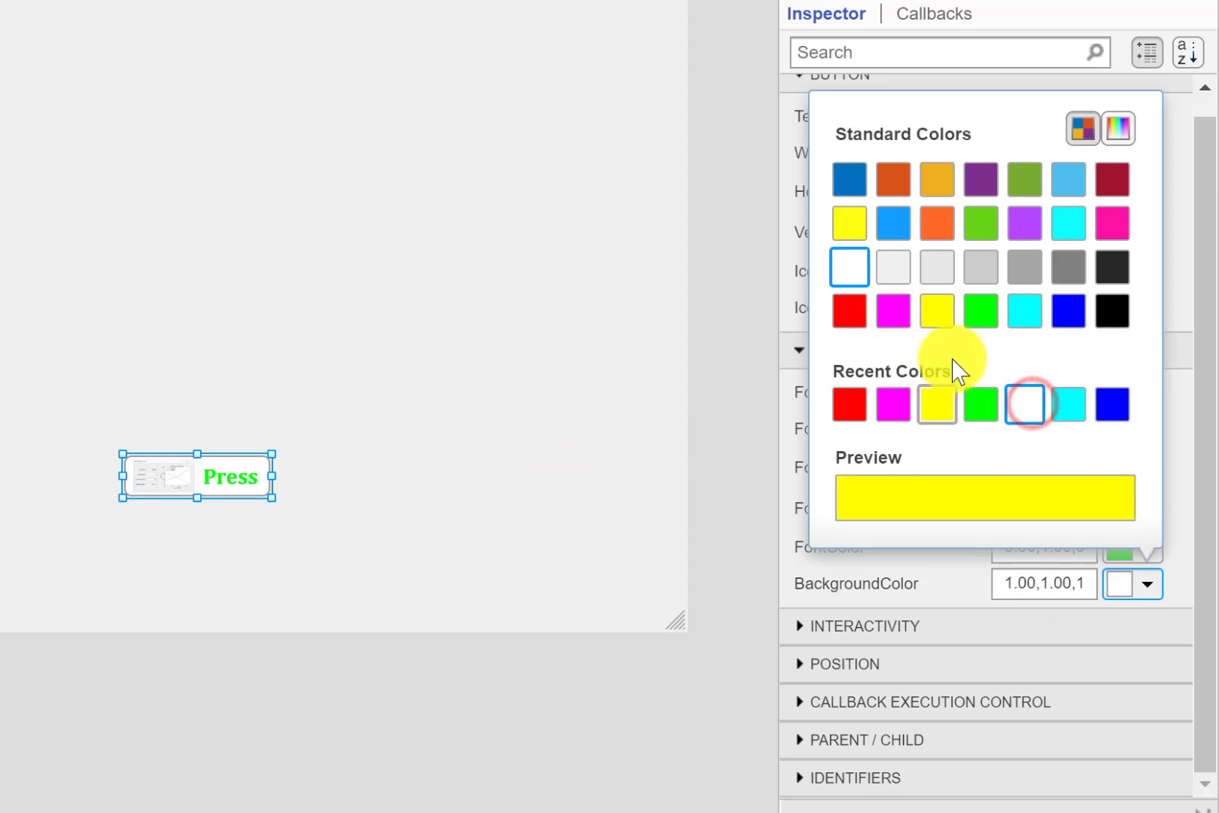
pyautogui.click(892, 312)
pyautogui.click(540, 528)
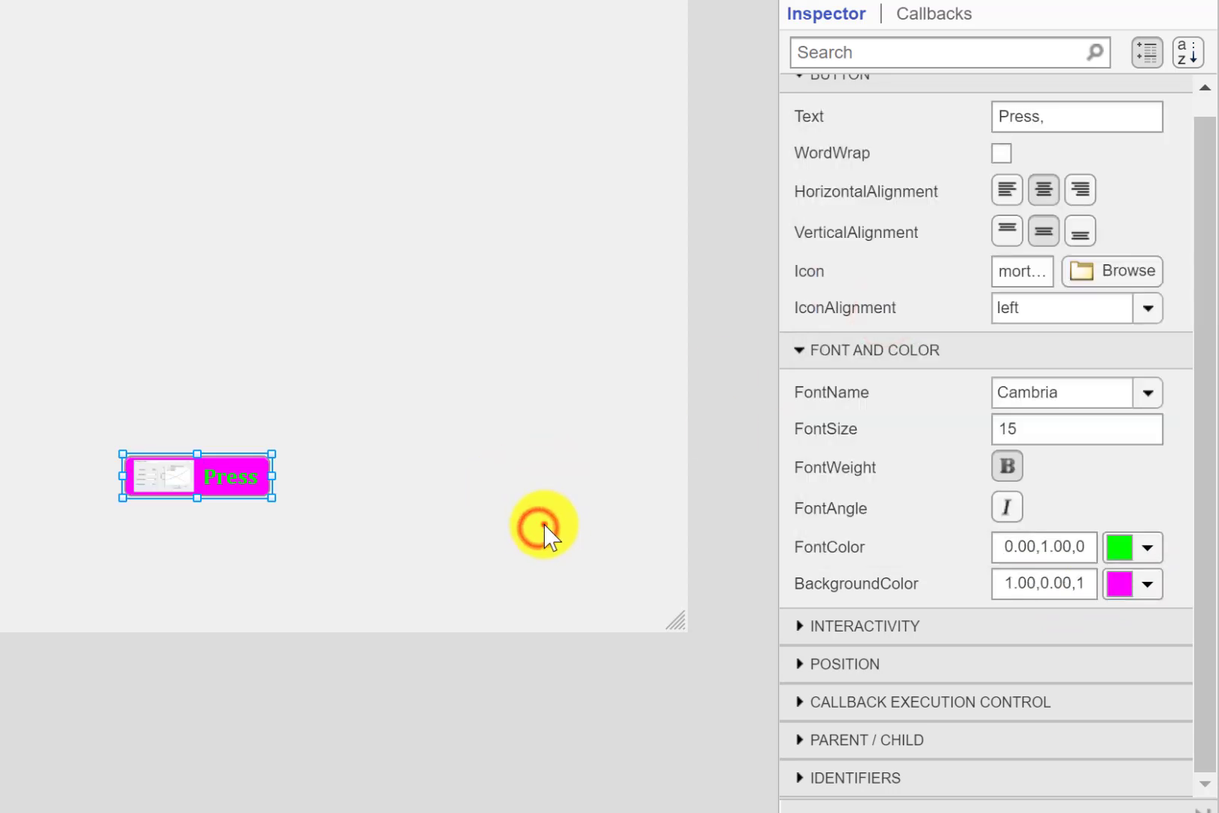
# Enlarge the Press button in width and height, extending it from its lower-right corner
pyautogui.click(221, 493)
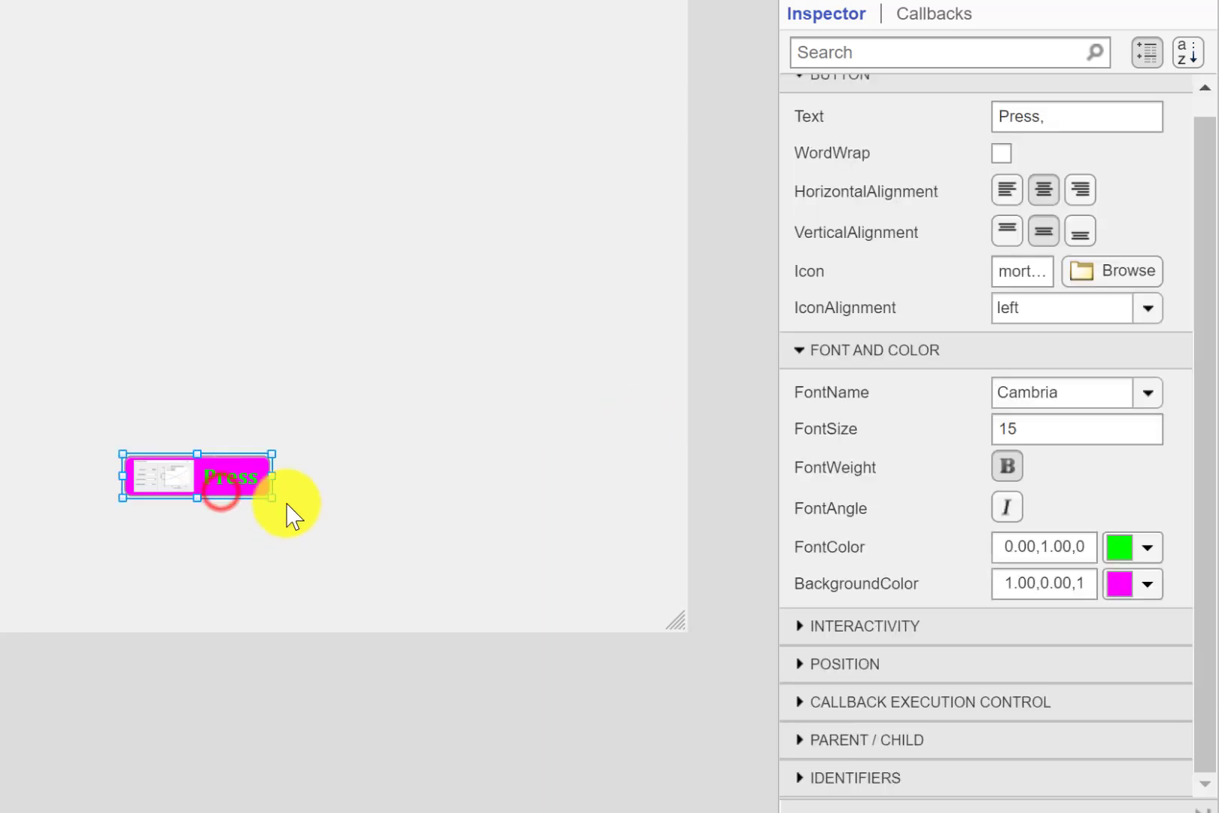
pyautogui.moveTo(271, 497); pyautogui.dragTo(327, 525)
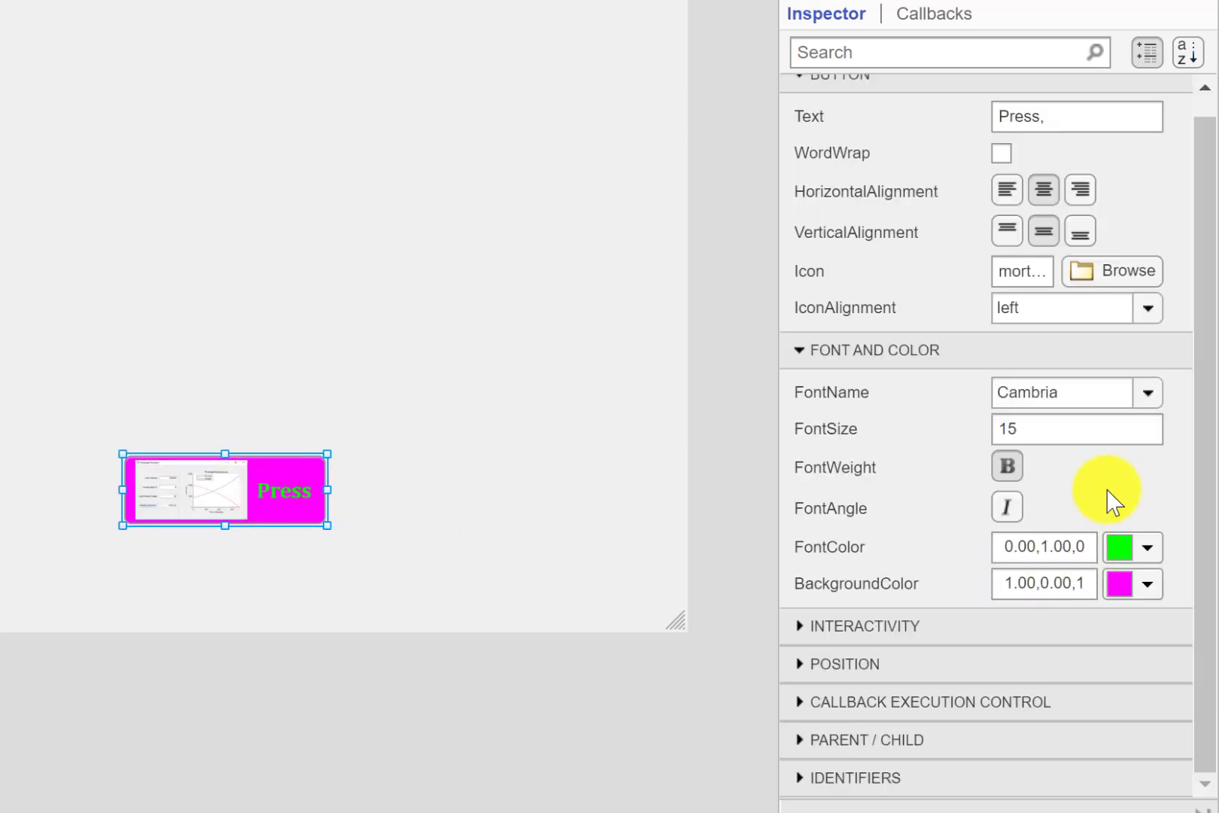
# Try switching the Press button's Visible and Enable options off and back on
pyautogui.click(830, 625)
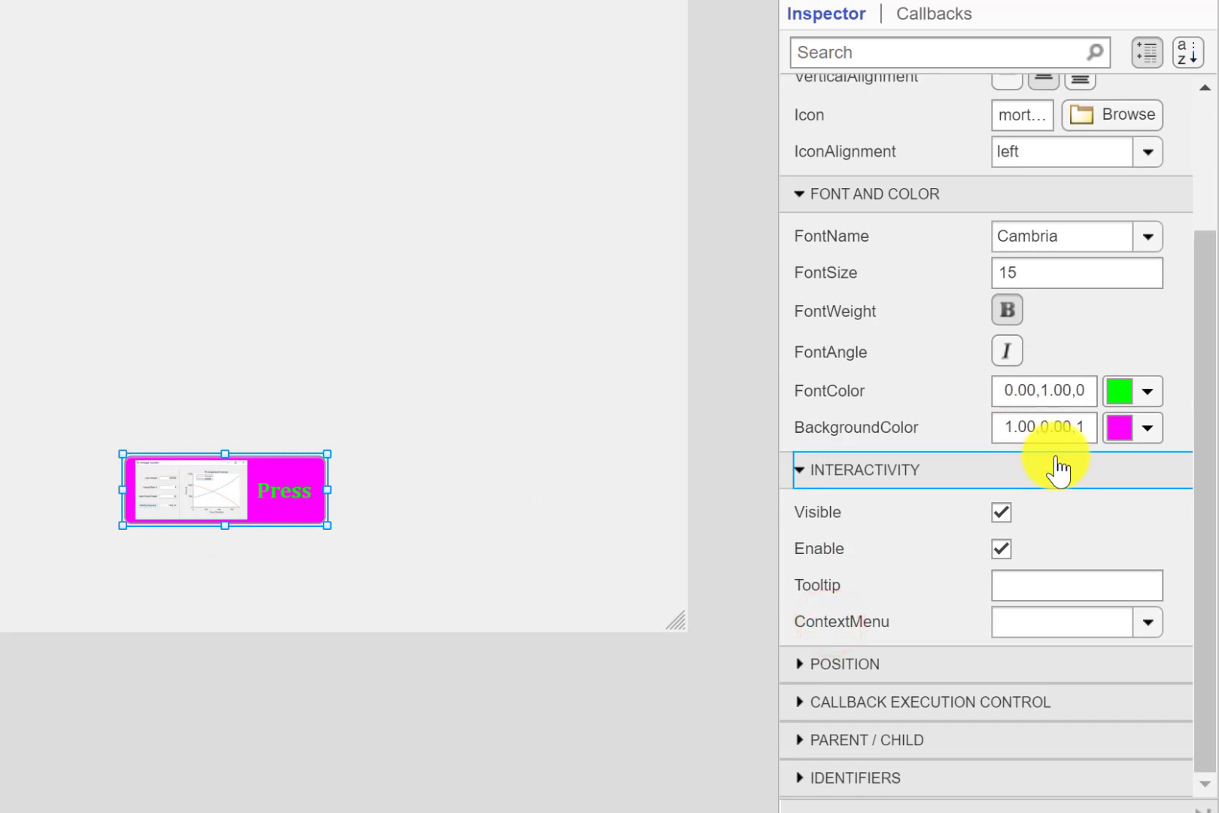
pyautogui.click(1003, 512)
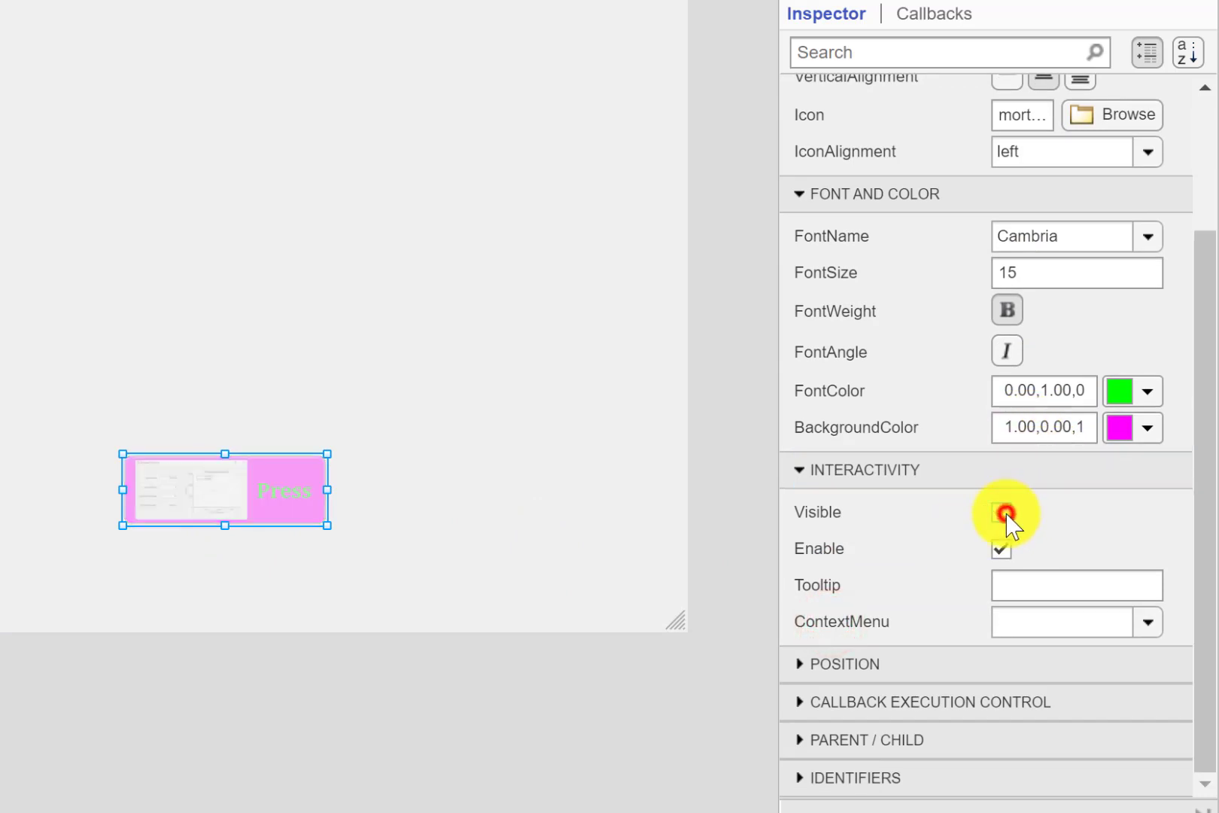
pyautogui.click(1003, 514)
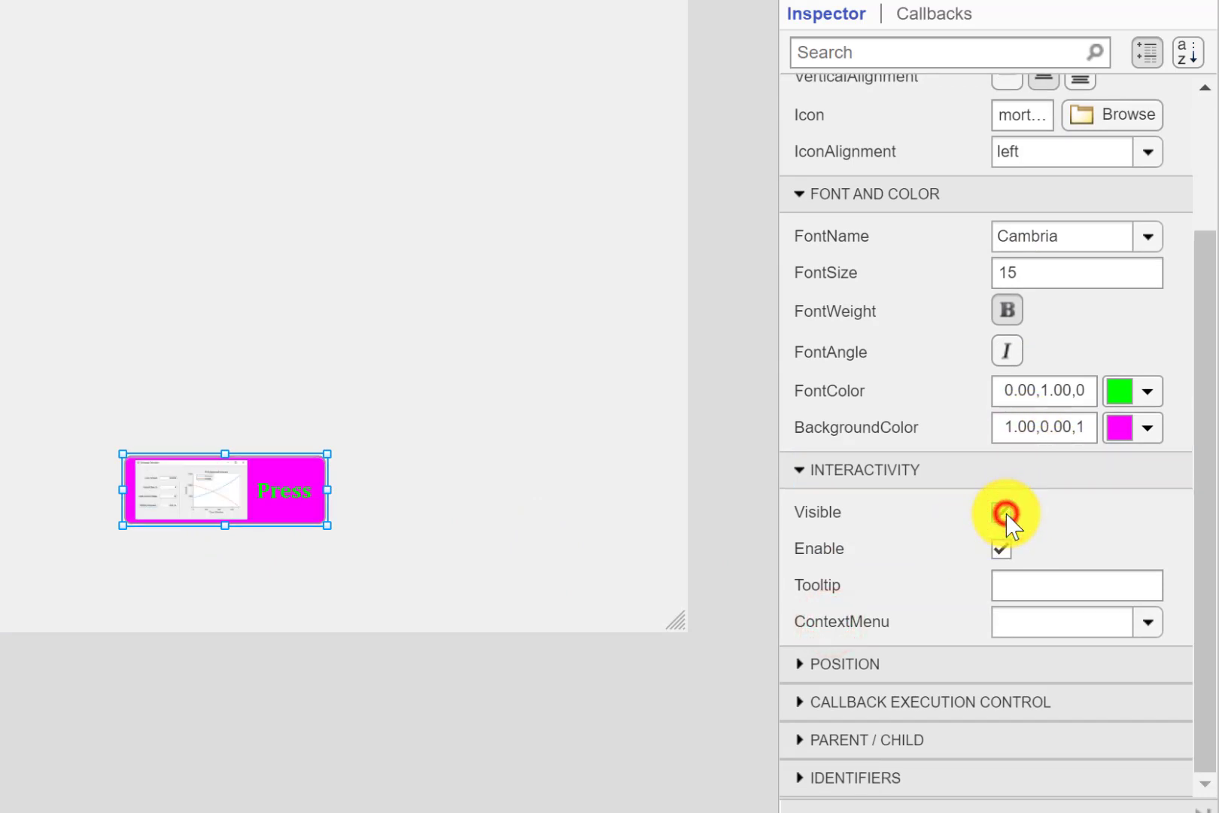
pyautogui.click(1003, 551)
pyautogui.click(1003, 551)
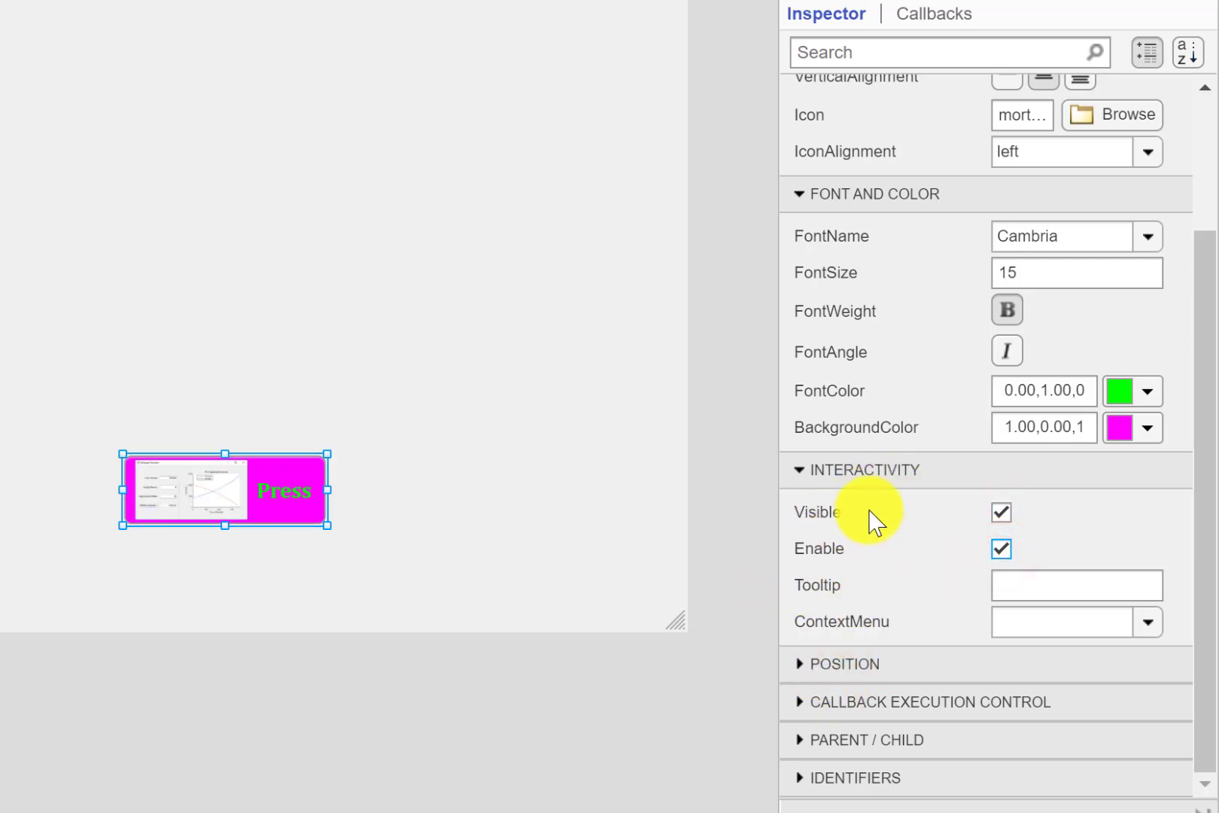
pyautogui.click(856, 473)
# Examine the Press button's x, y, width and height values and its callback execution settings
pyautogui.click(843, 664)
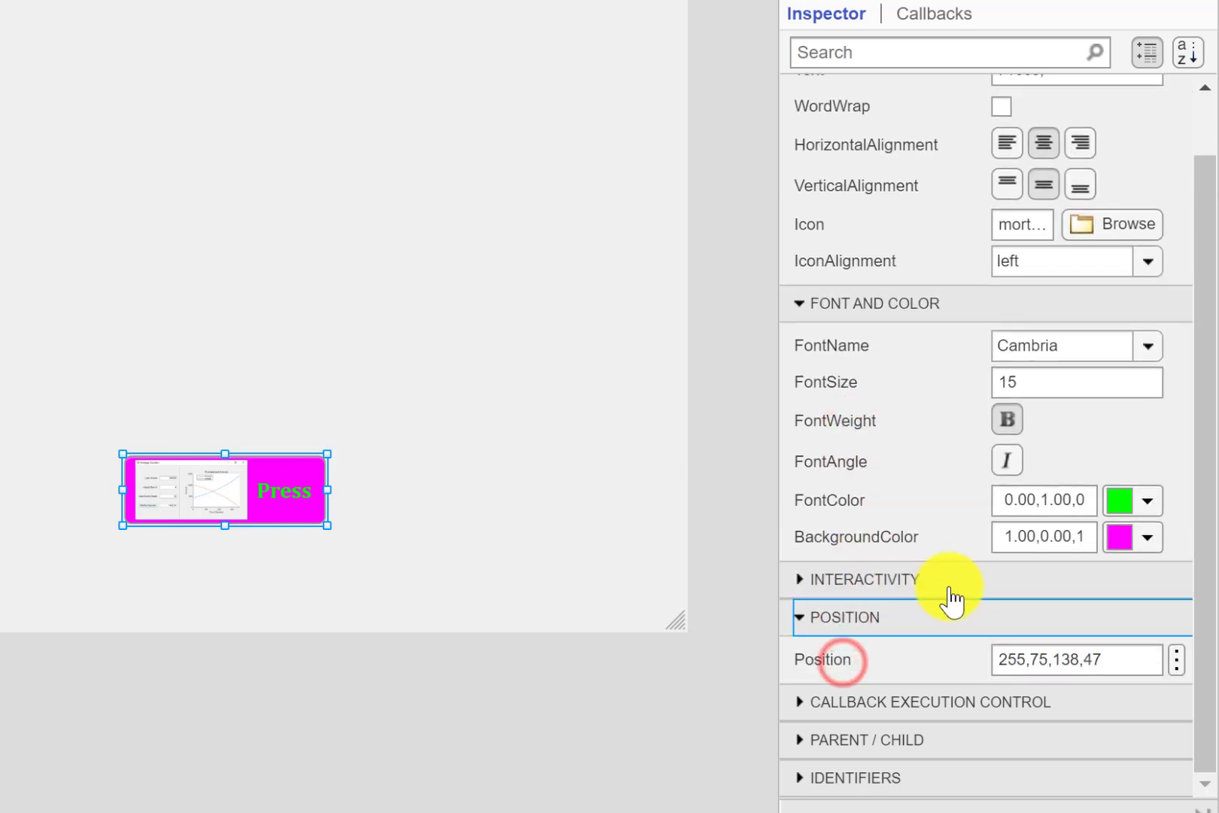
pyautogui.click(1178, 662)
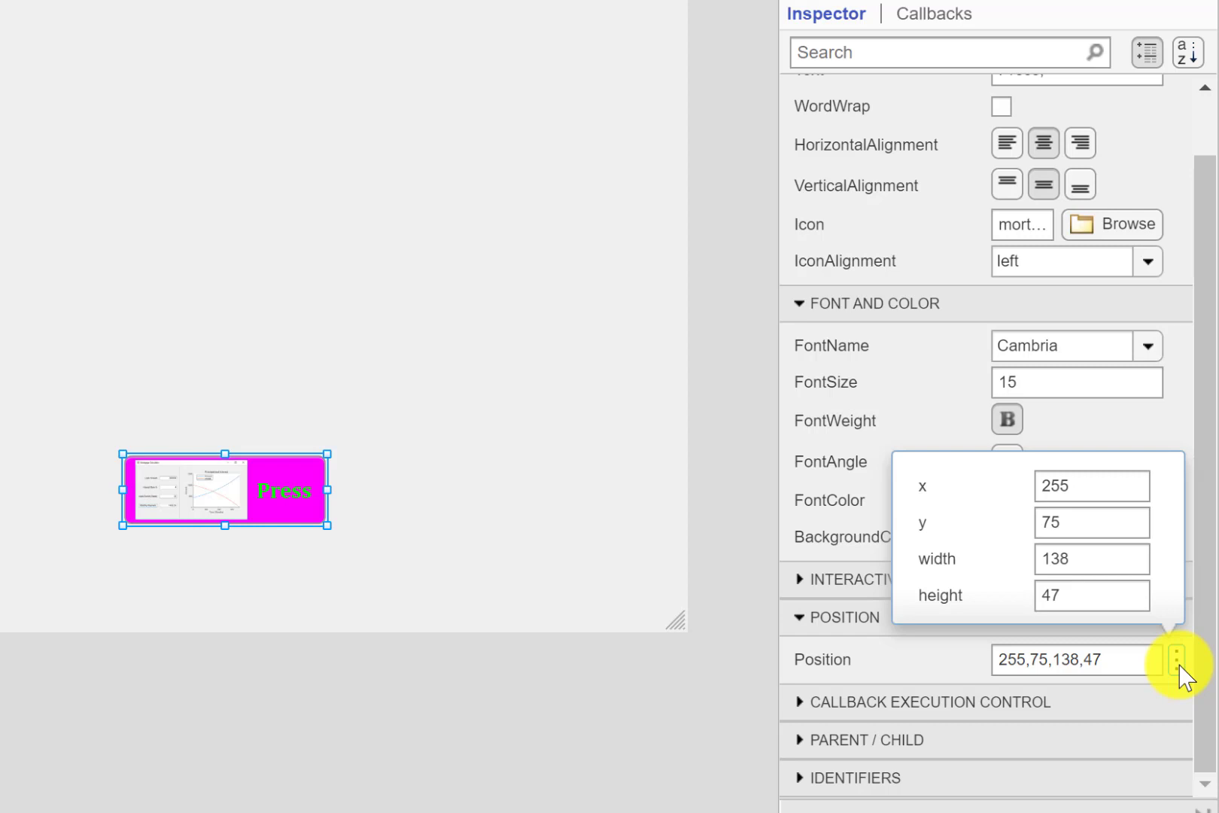
pyautogui.click(1177, 664)
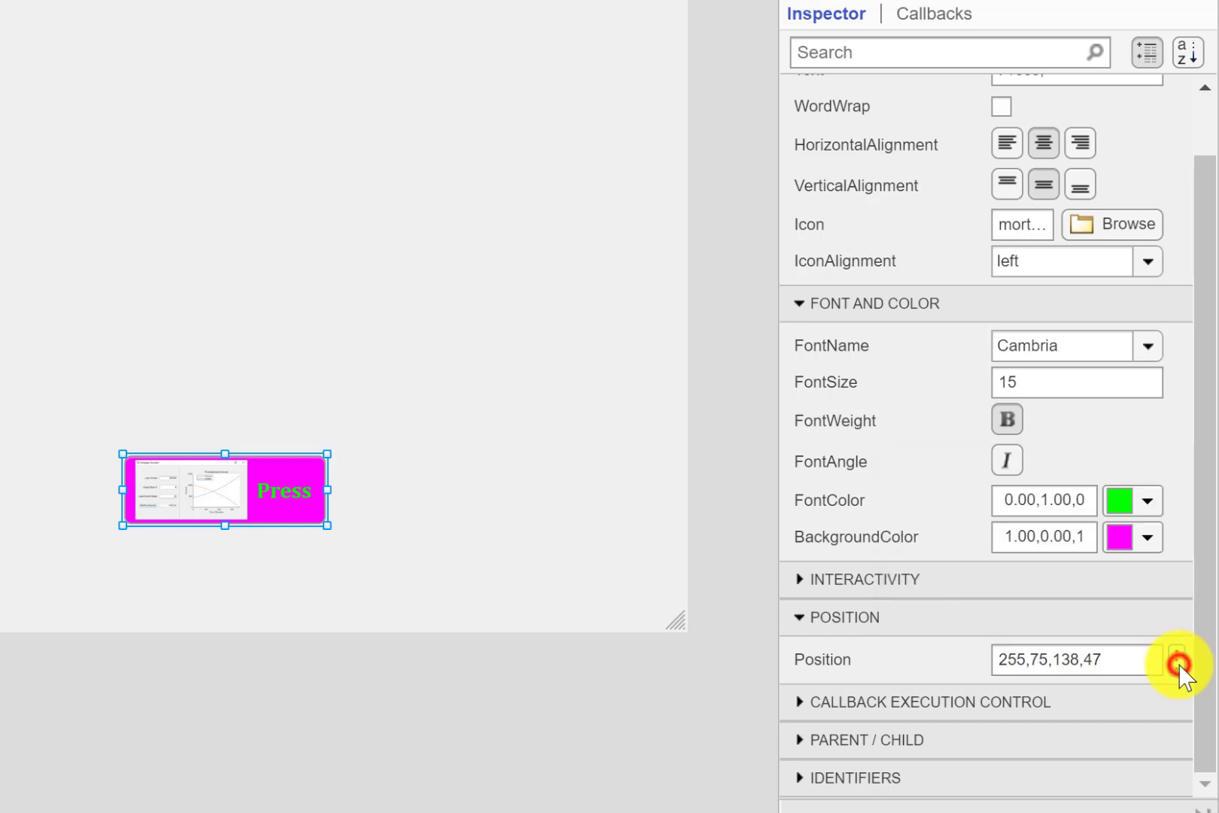
pyautogui.click(901, 707)
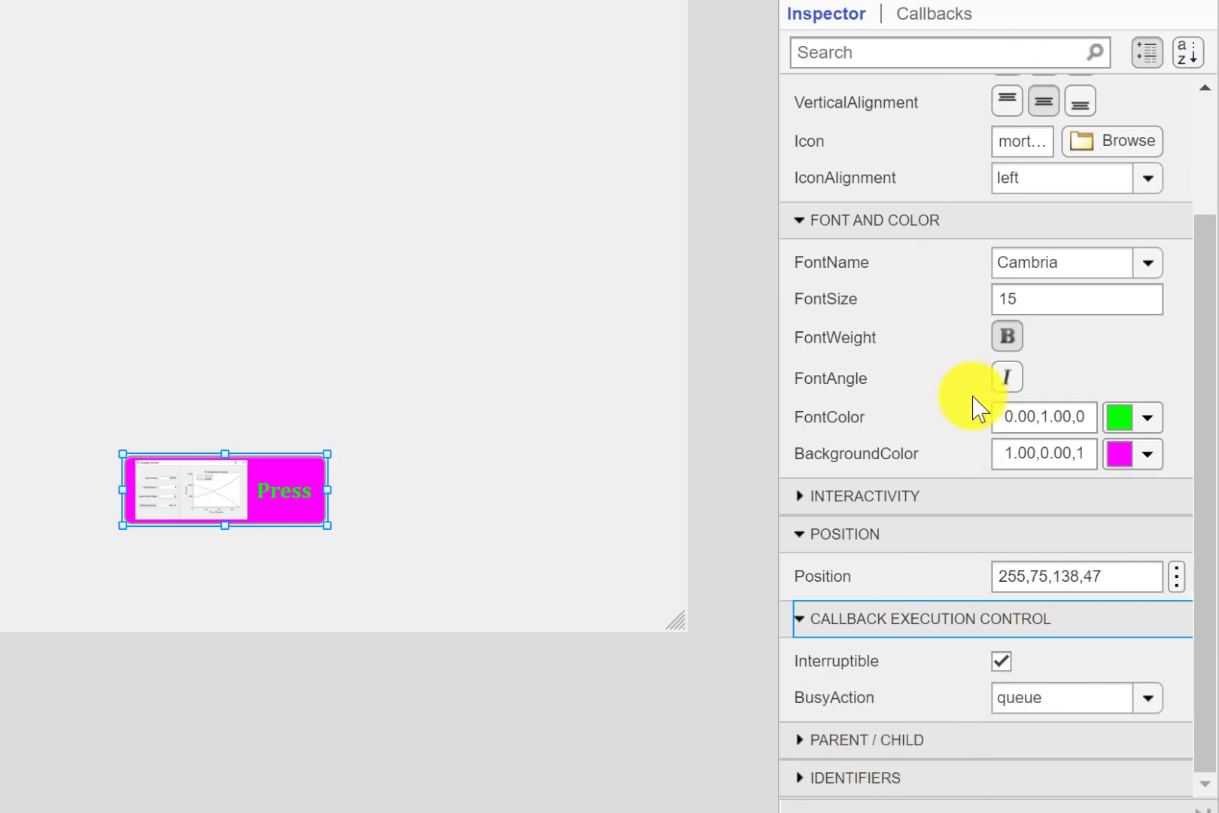
pyautogui.scroll(3, 971, 403)
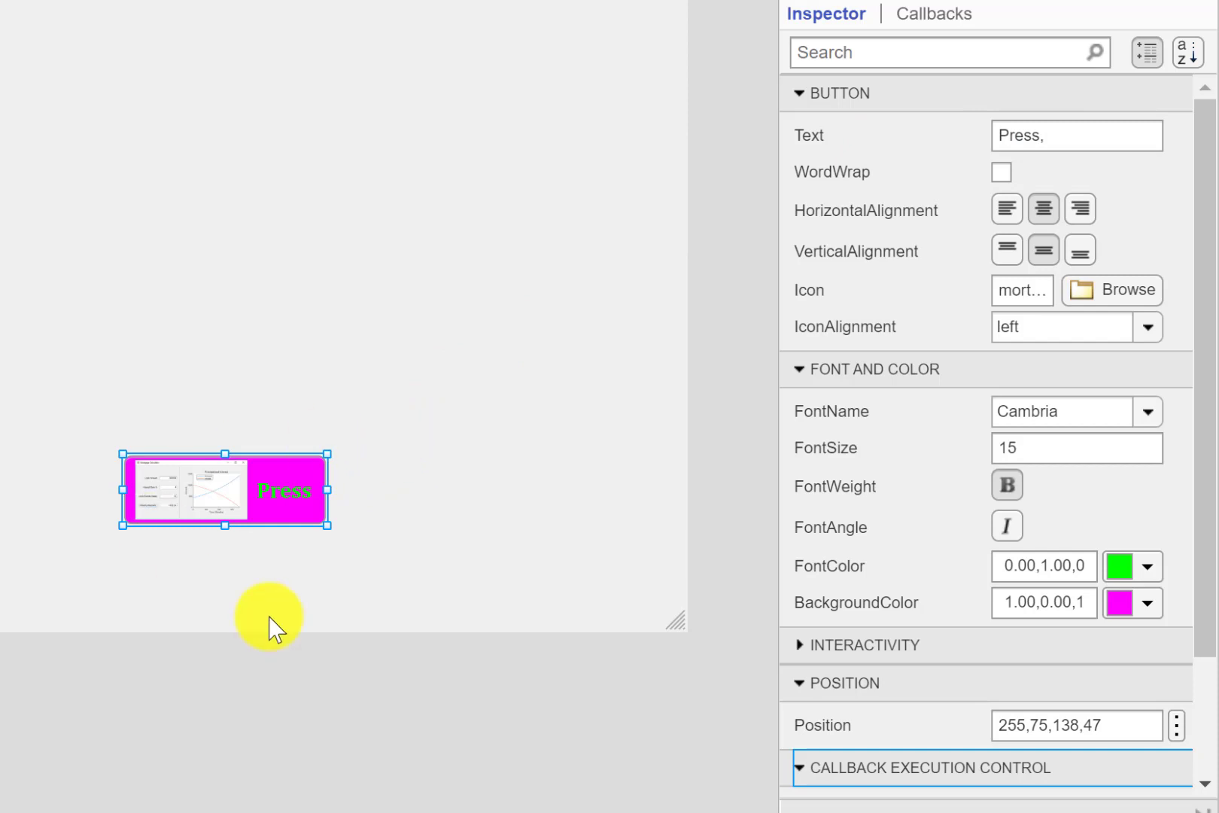
# Add a check box beside the Press button on the side opposite its icon and label it Yes/no
pyautogui.click(462, 441)
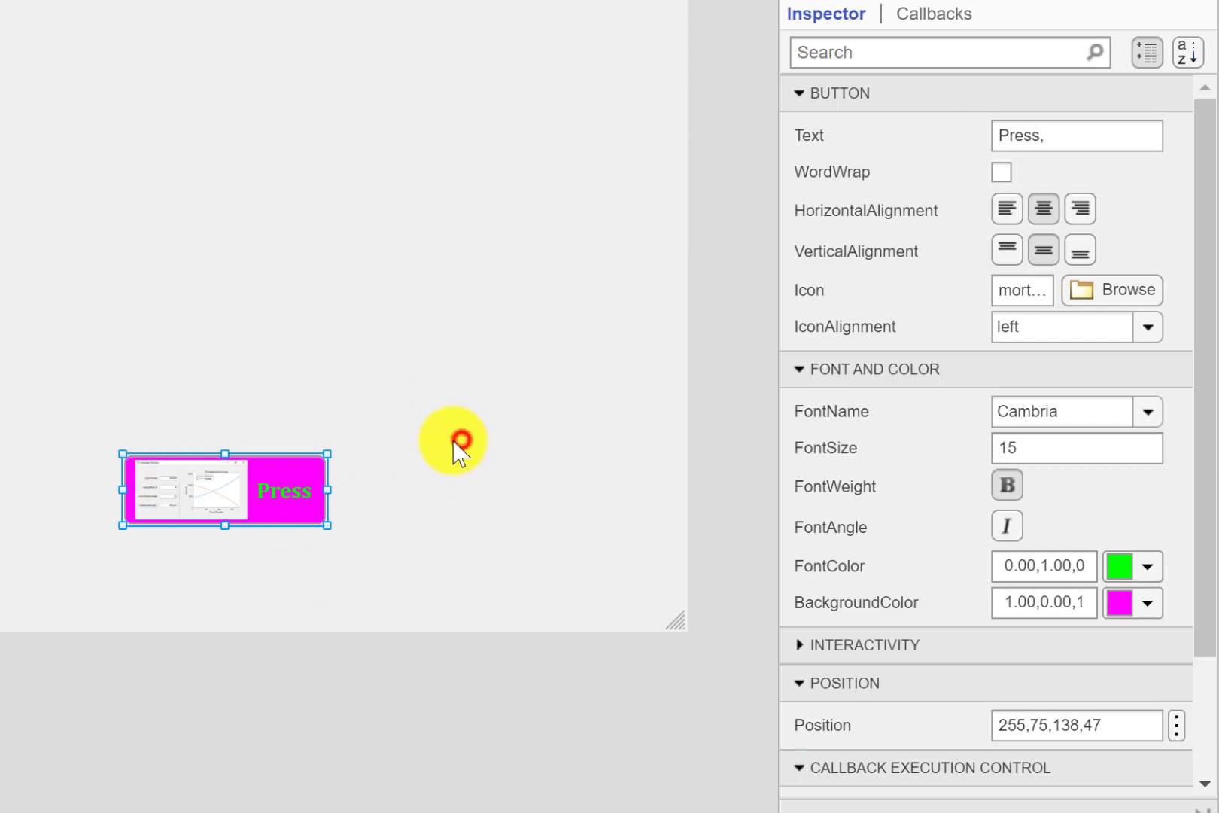
pyautogui.click(413, 410)
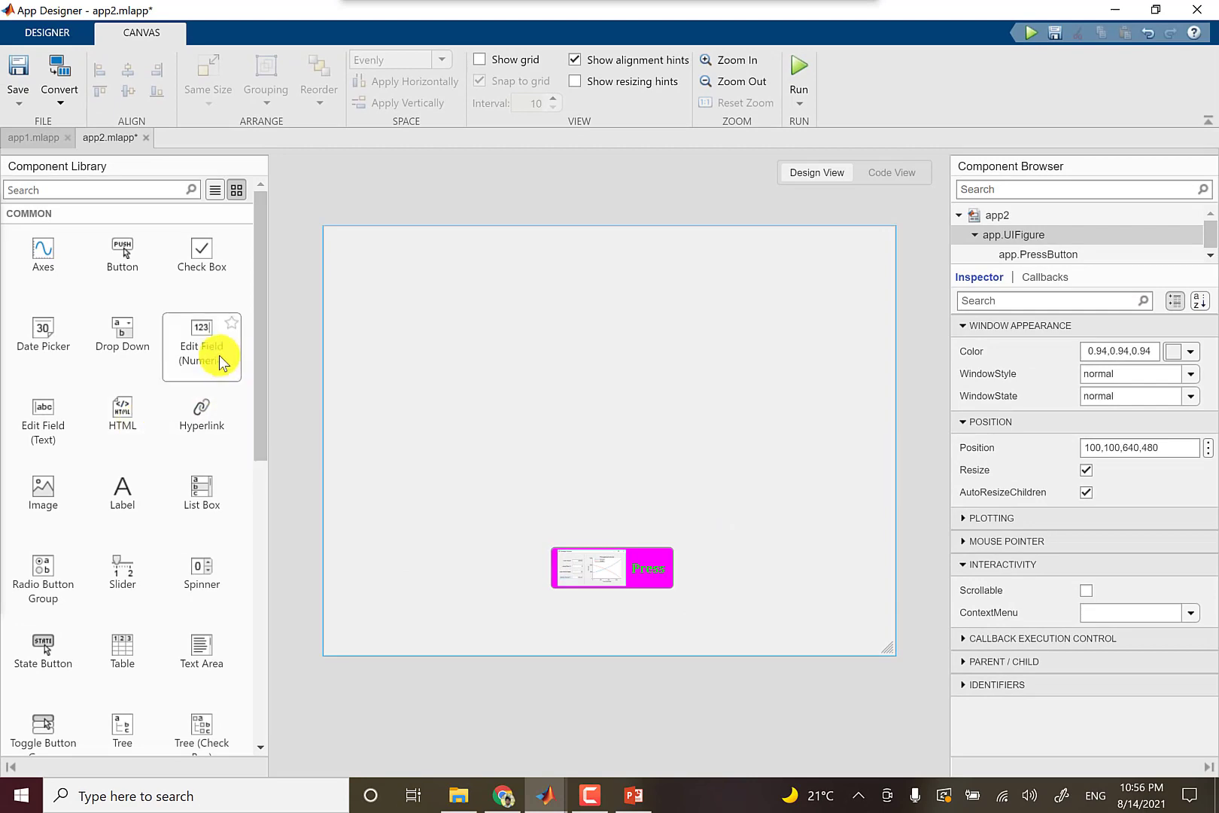
pyautogui.moveTo(204, 265); pyautogui.dragTo(744, 574)
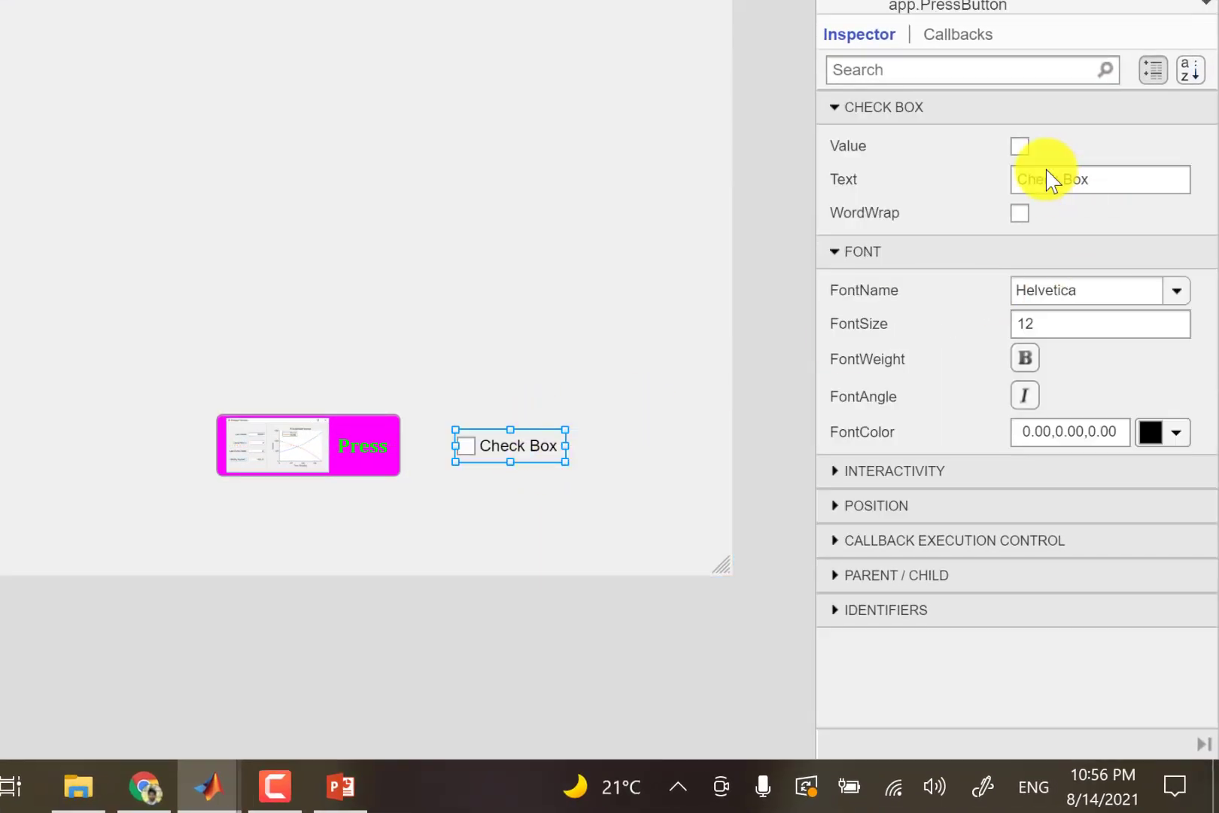
pyautogui.click(1110, 179)
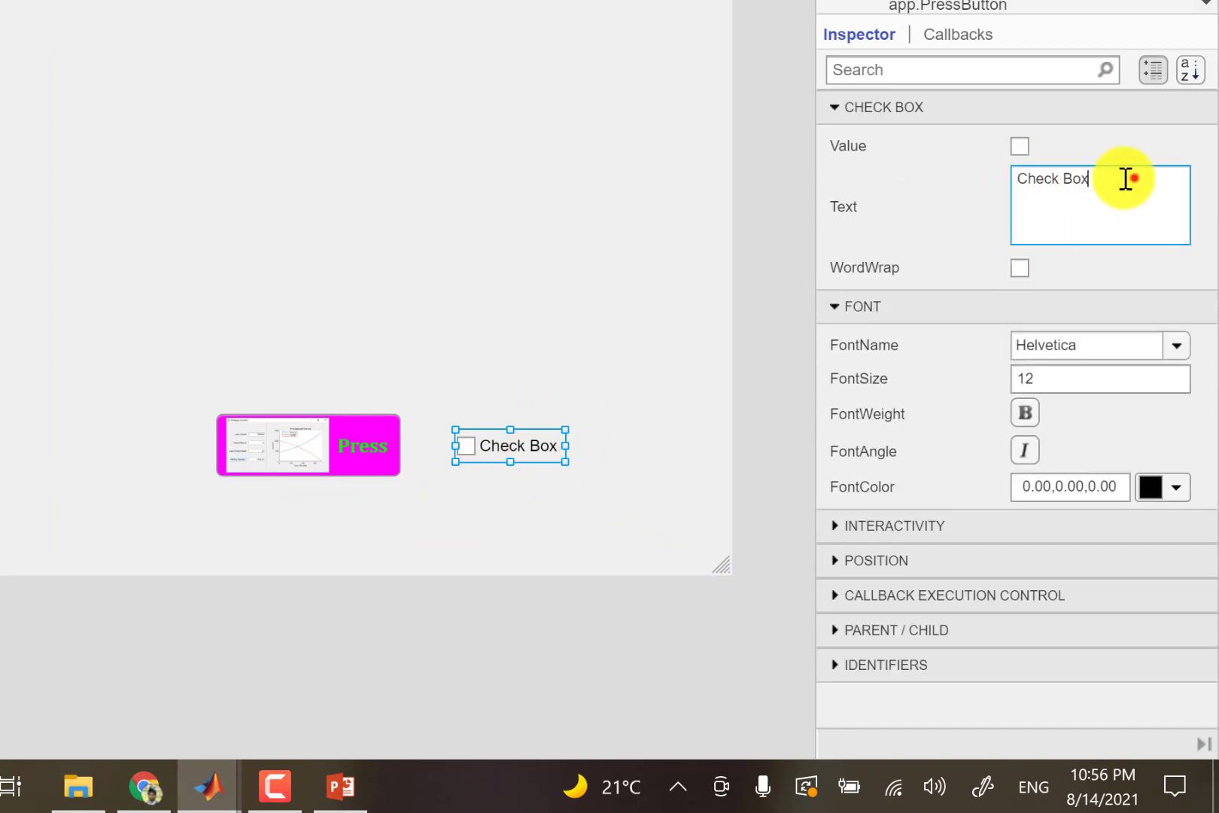
pyautogui.tripleClick(1134, 178)
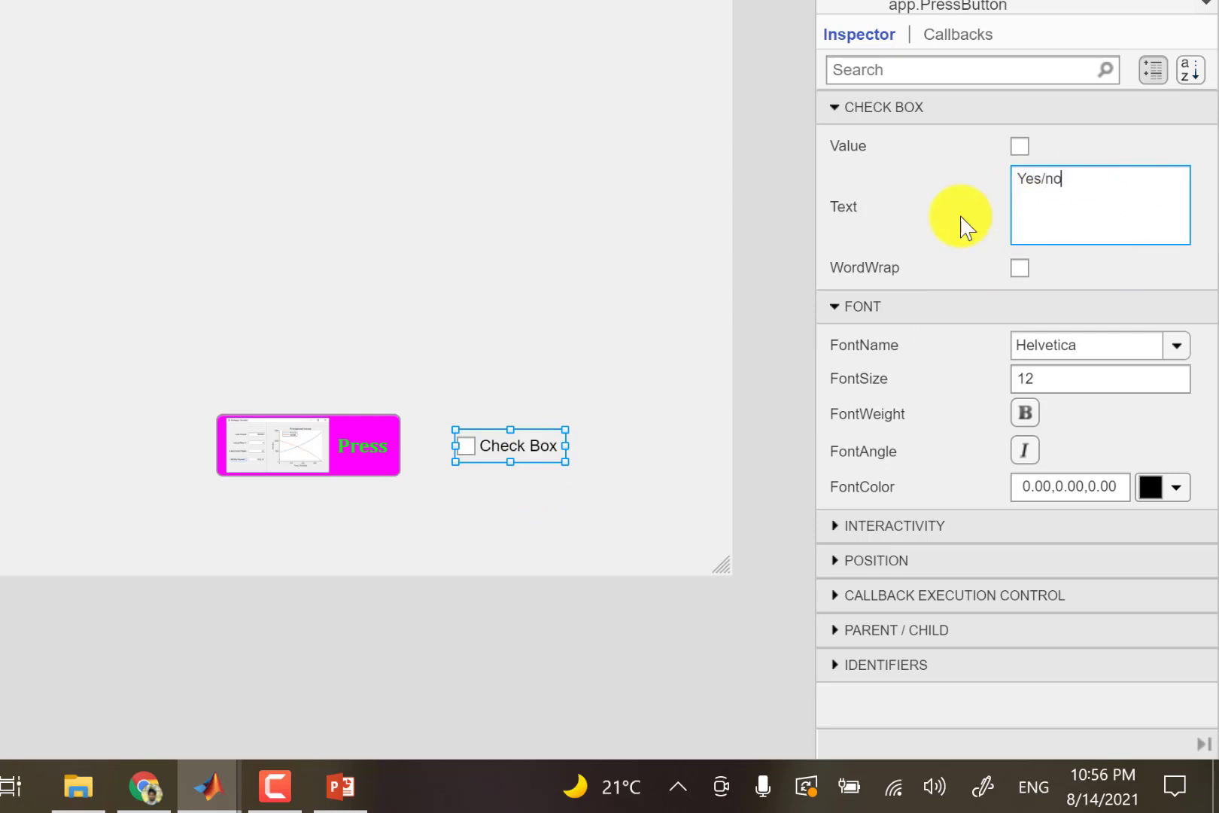
pyautogui.click(683, 249)
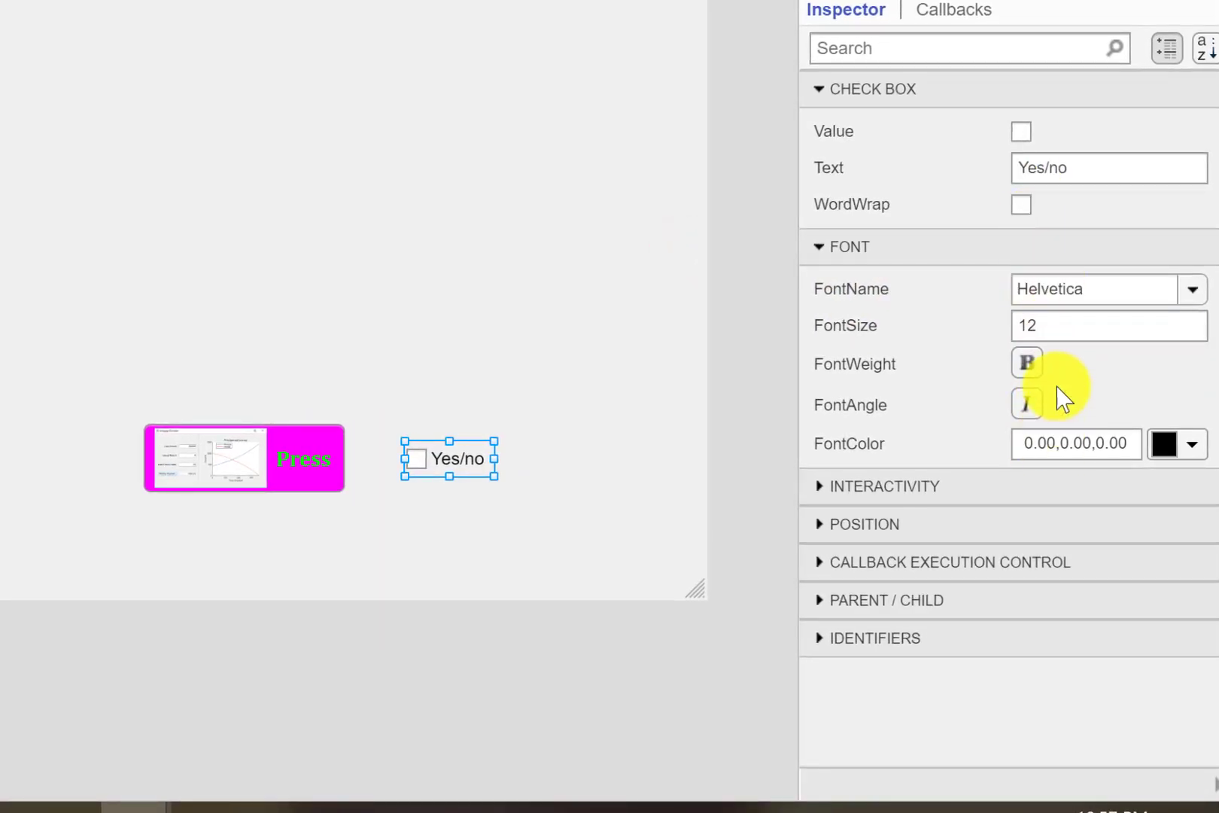
# Examine the interactivity settings of the Yes/no check box
pyautogui.click(899, 498)
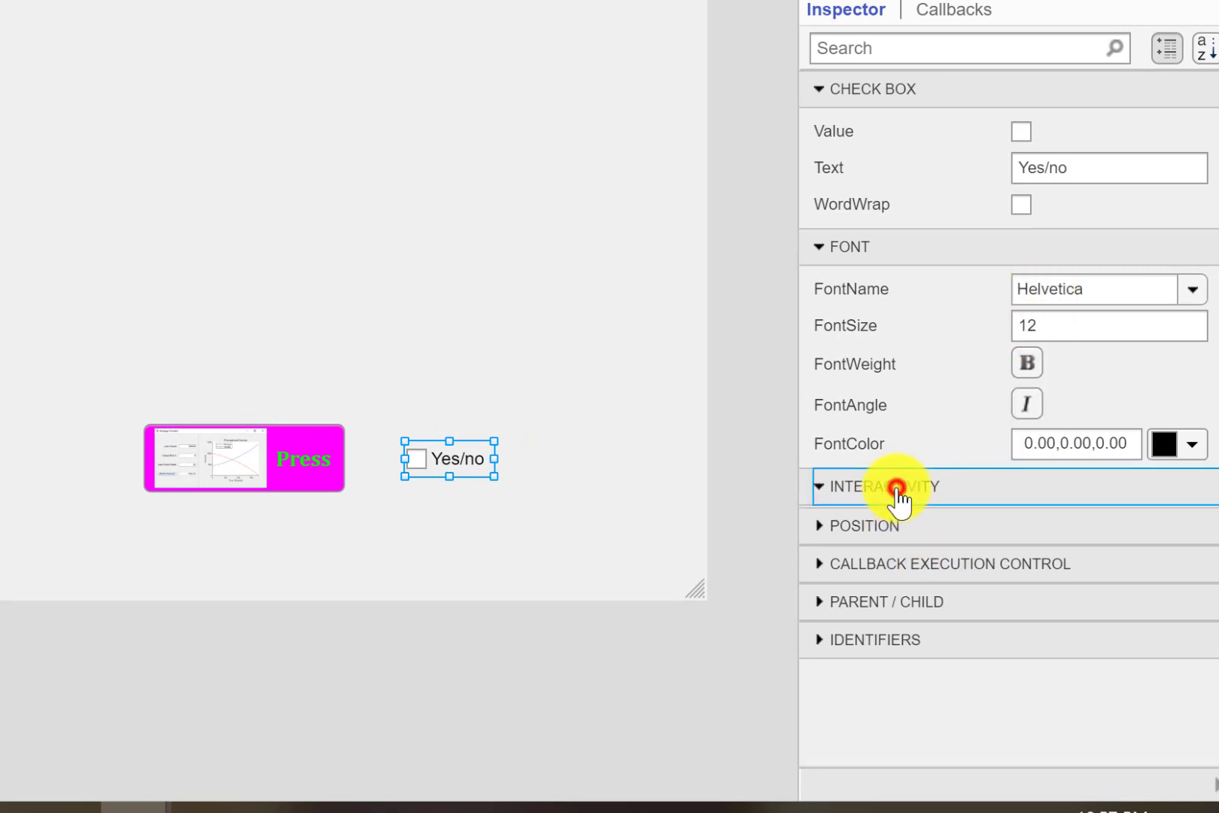
pyautogui.scroll(-1, 900, 498)
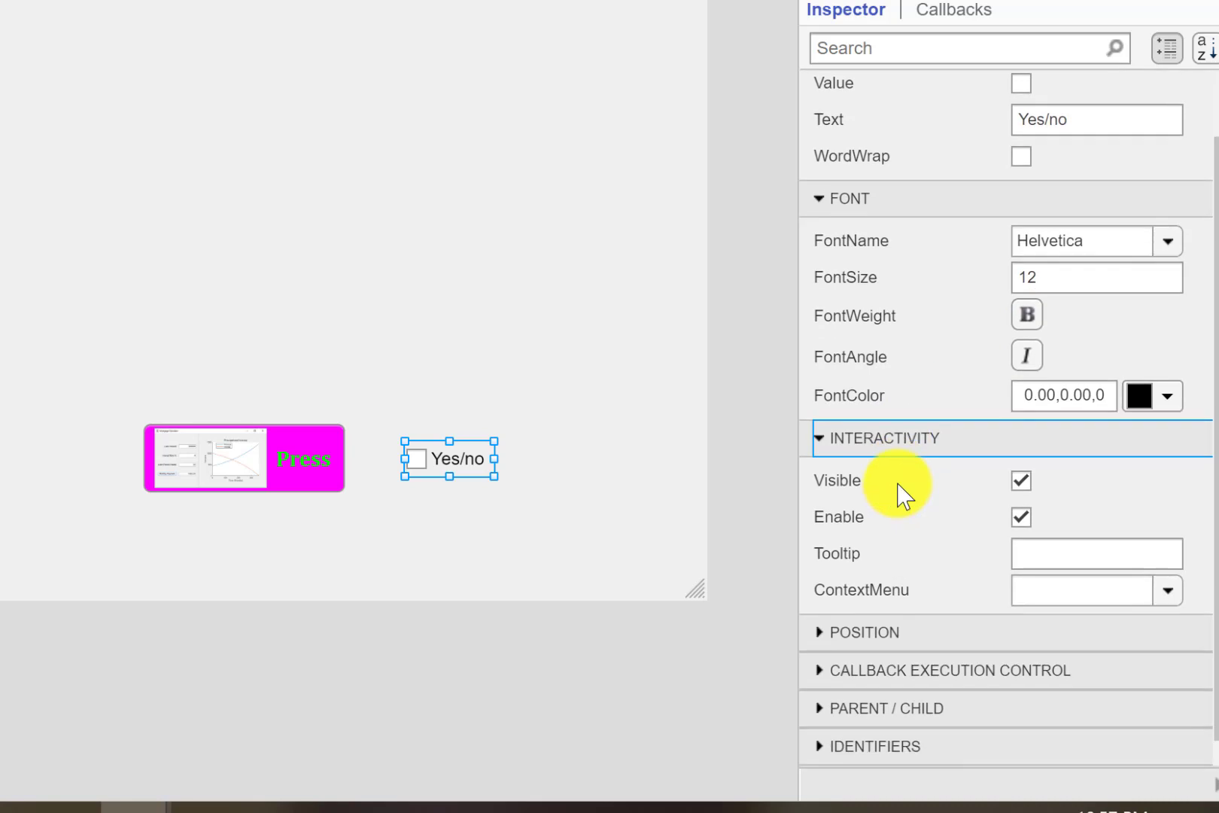
pyautogui.click(877, 445)
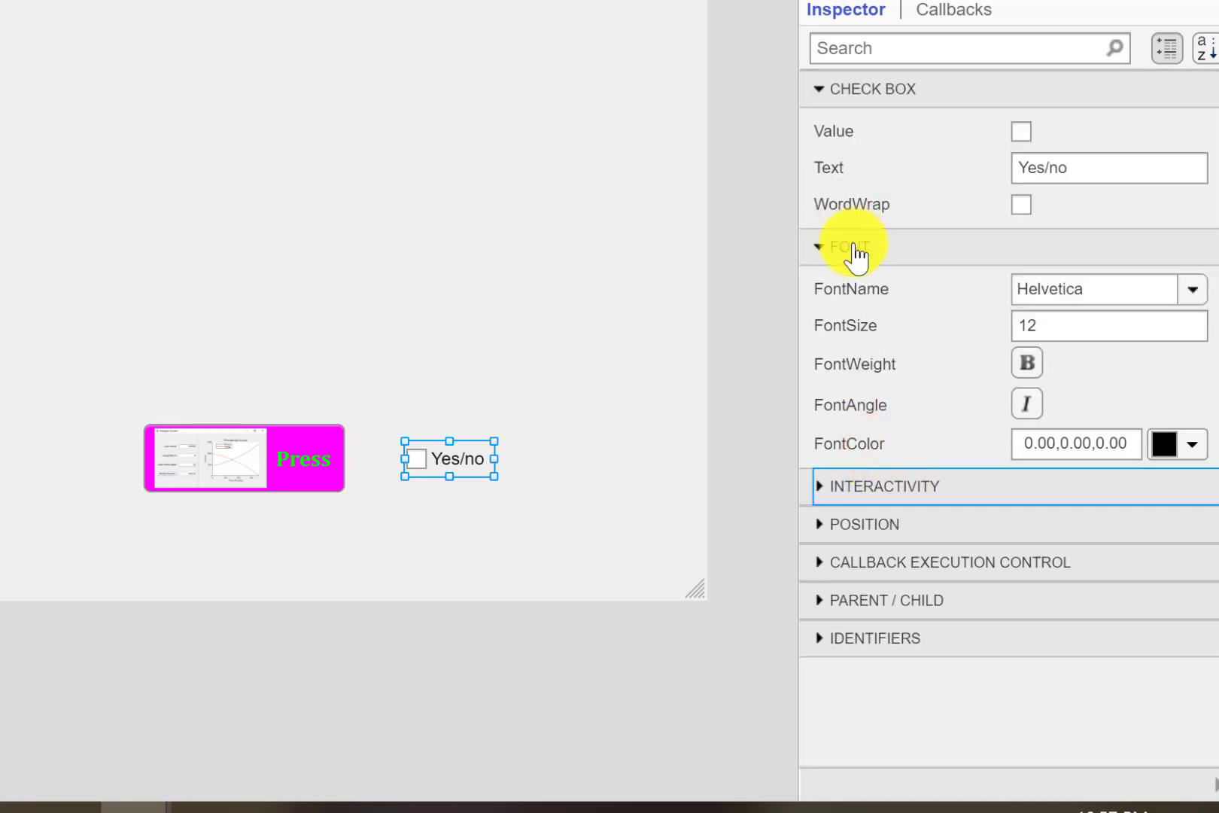
pyautogui.click(306, 213)
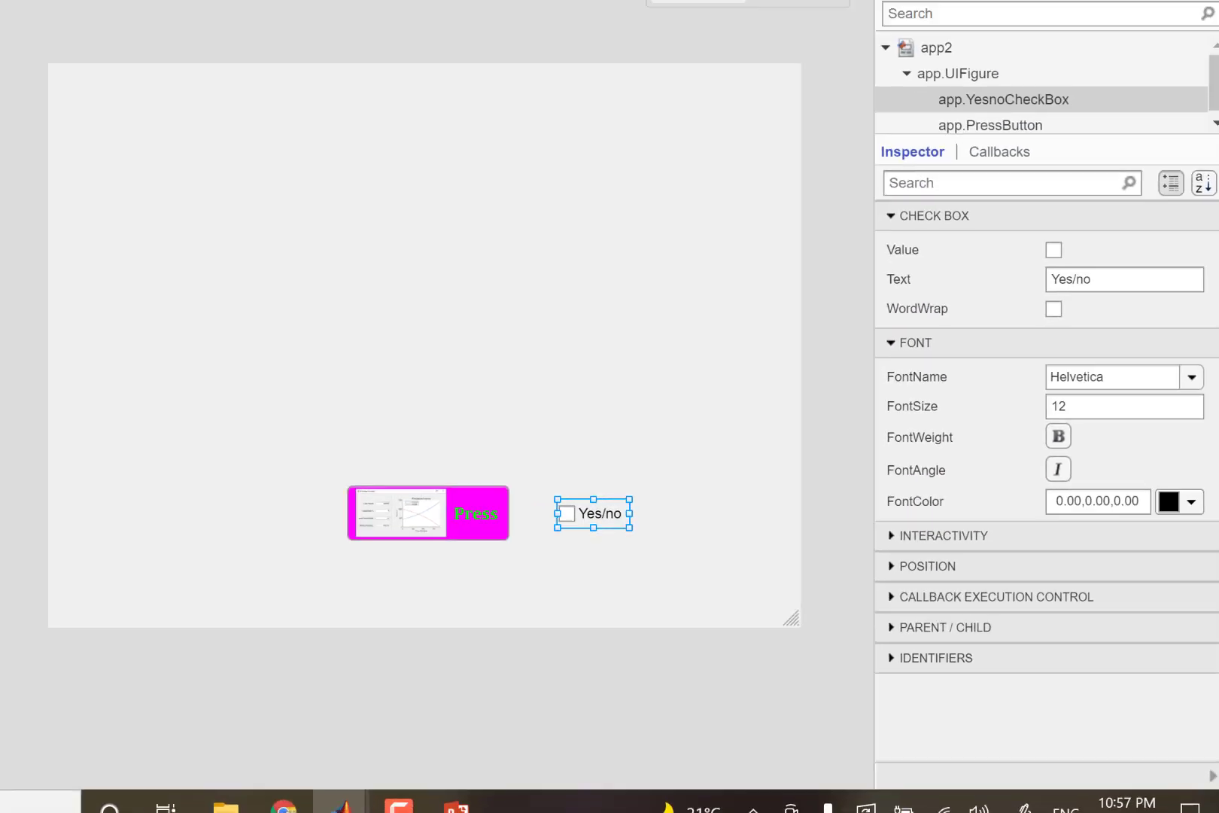
# Add a numeric edit field on the icon side of the Press button and label it Input1
pyautogui.moveTo(201, 344); pyautogui.dragTo(469, 574)
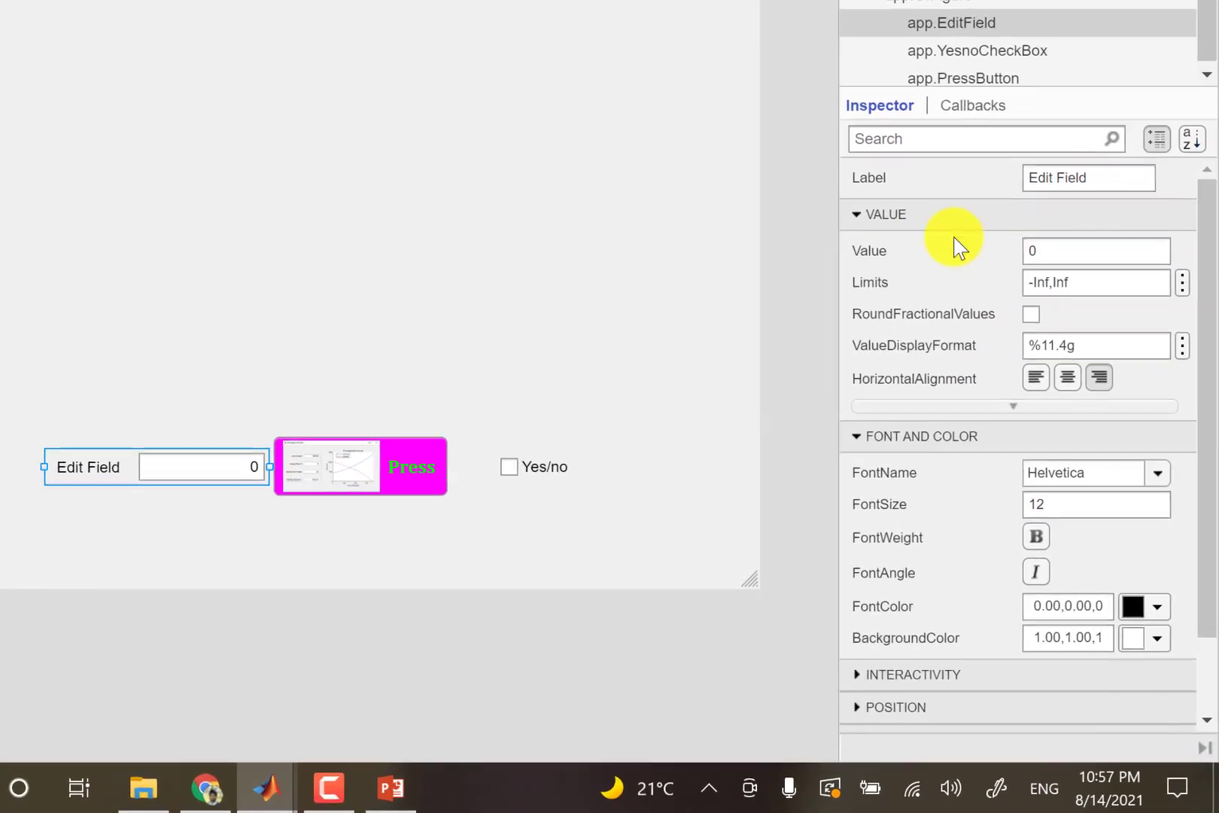
pyautogui.click(1112, 165)
pyautogui.click(1102, 165)
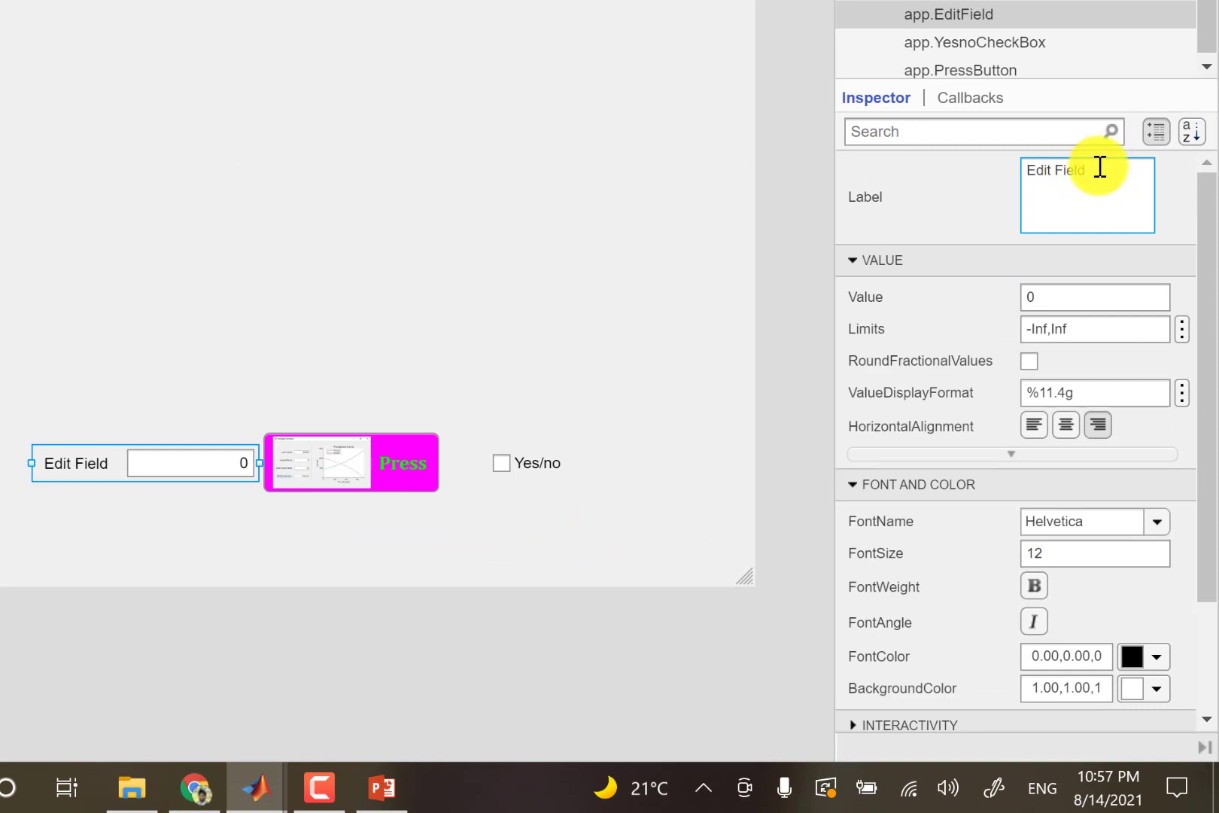
pyautogui.moveTo(1100, 166); pyautogui.dragTo(980, 163)
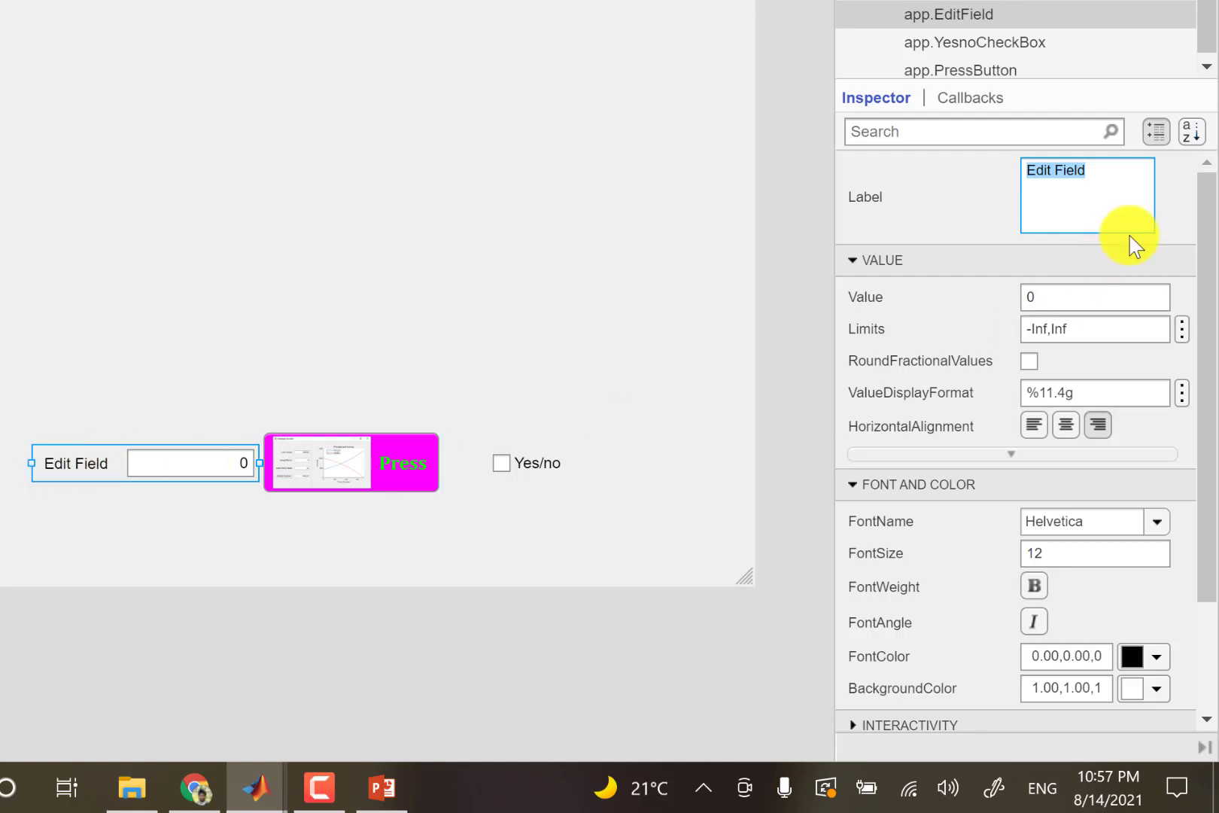
pyautogui.press('BackSpace')
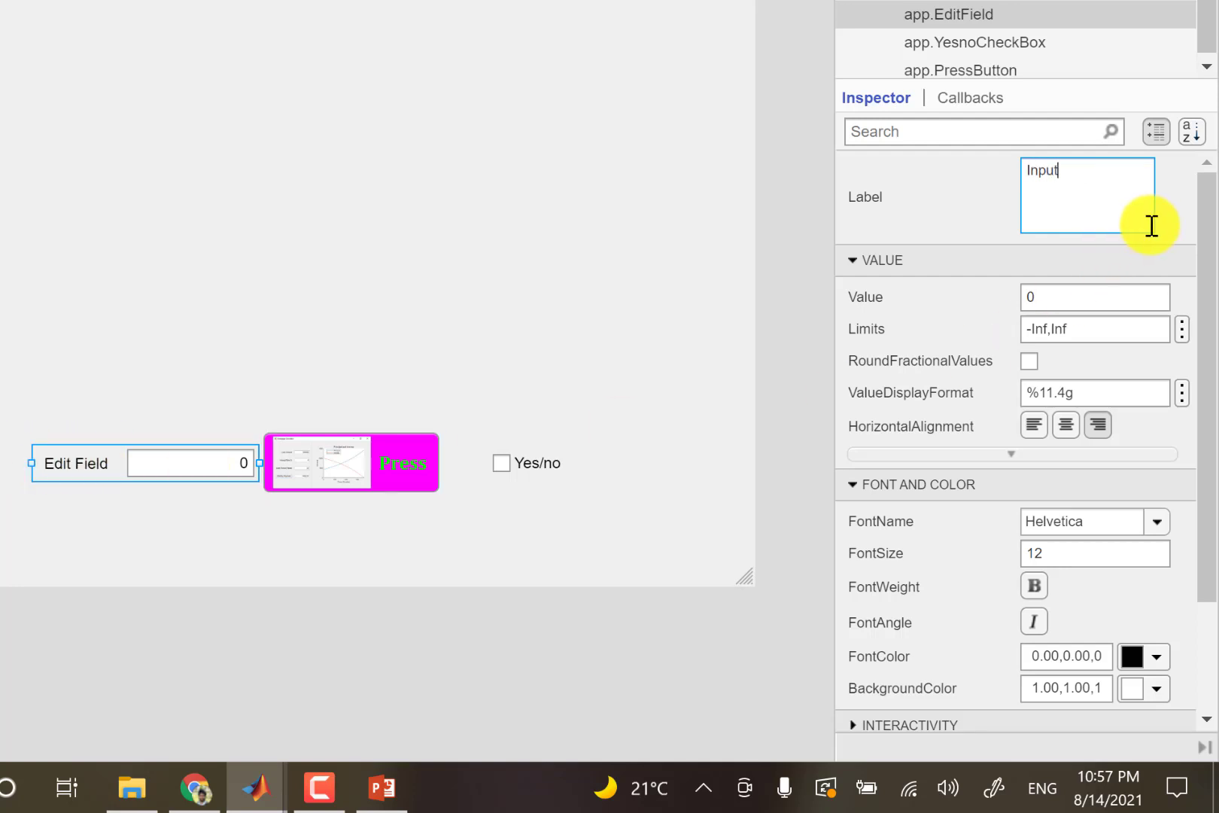
pyautogui.click(566, 201)
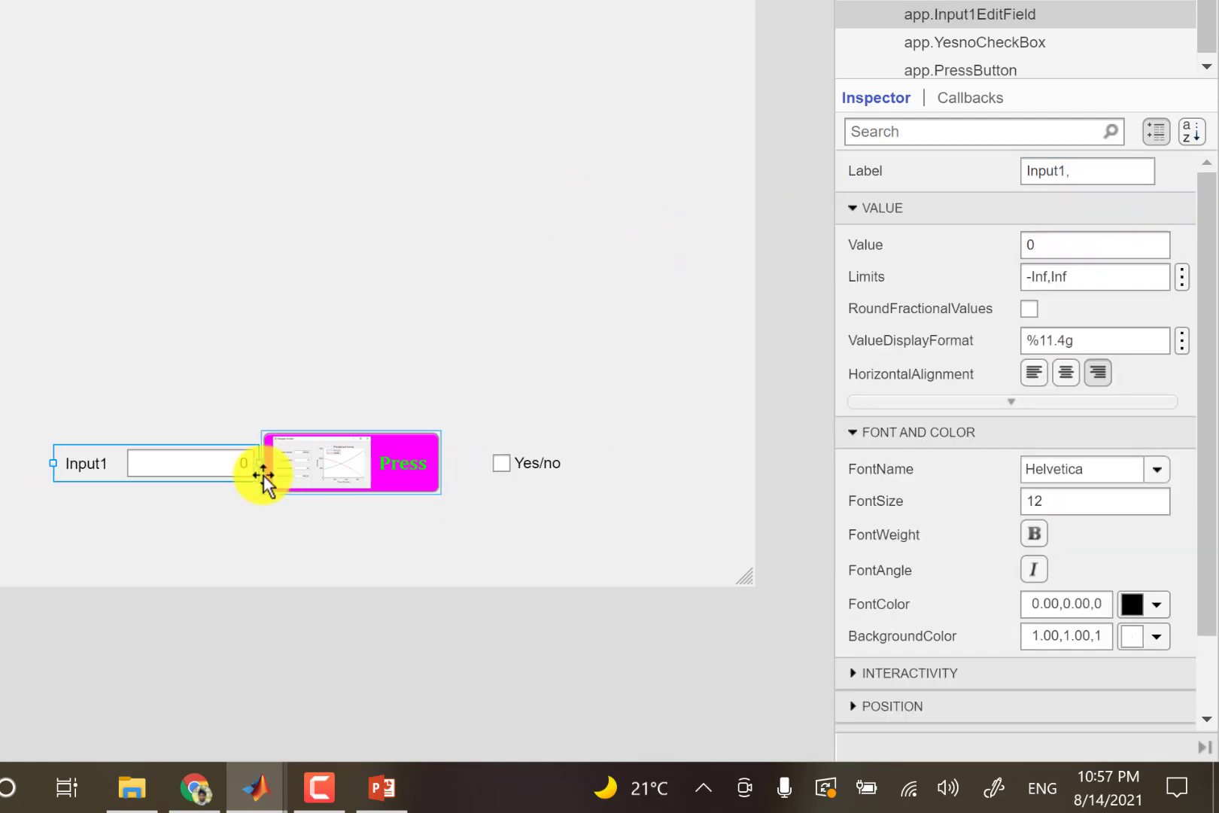
# Limit the Input1 edit field's values to the range -1000 to 1000
pyautogui.click(210, 479)
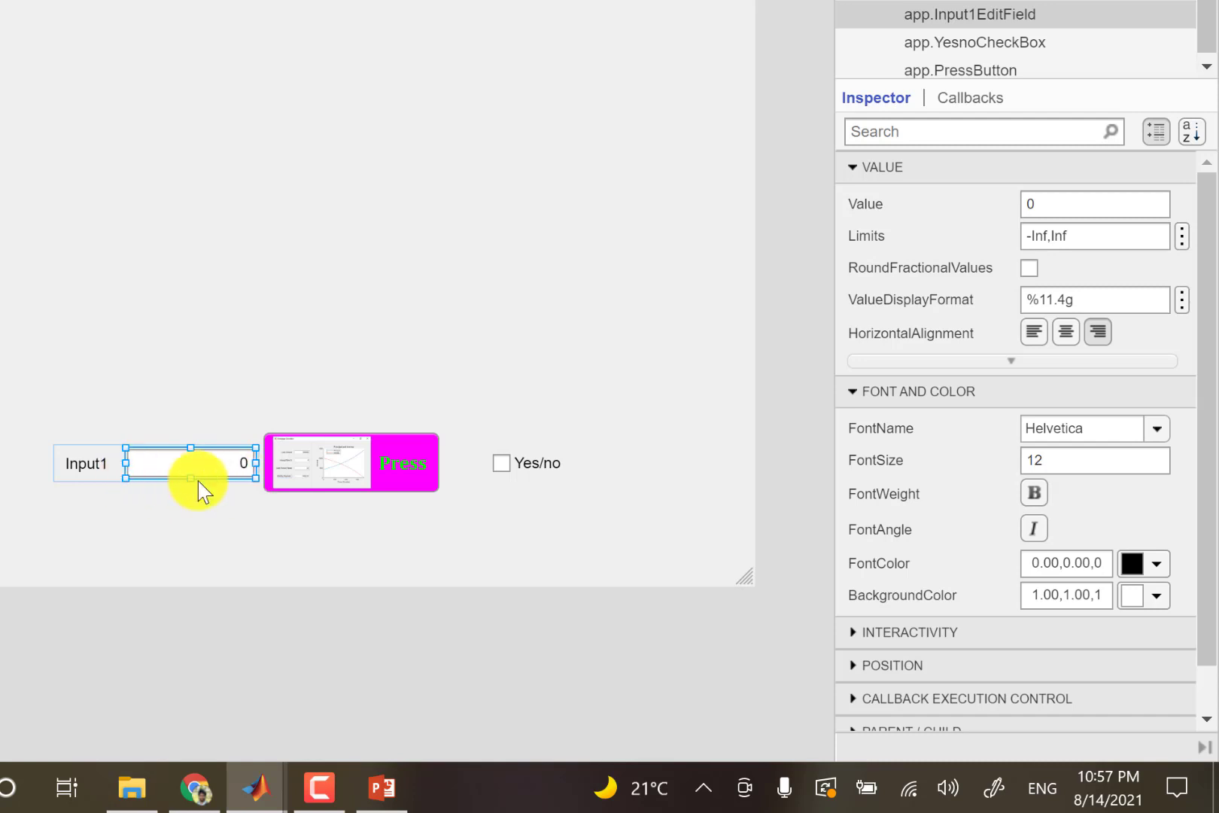
pyautogui.click(1047, 236)
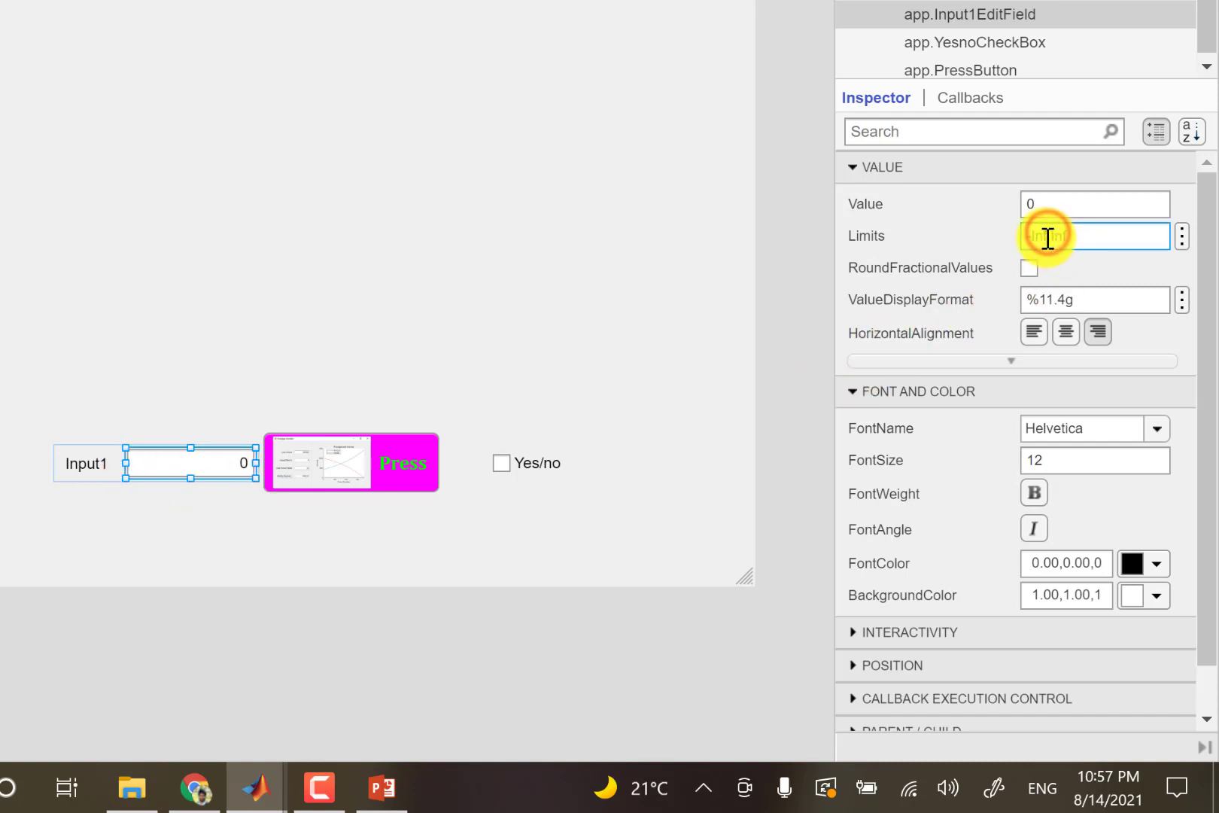
pyautogui.click(1040, 237)
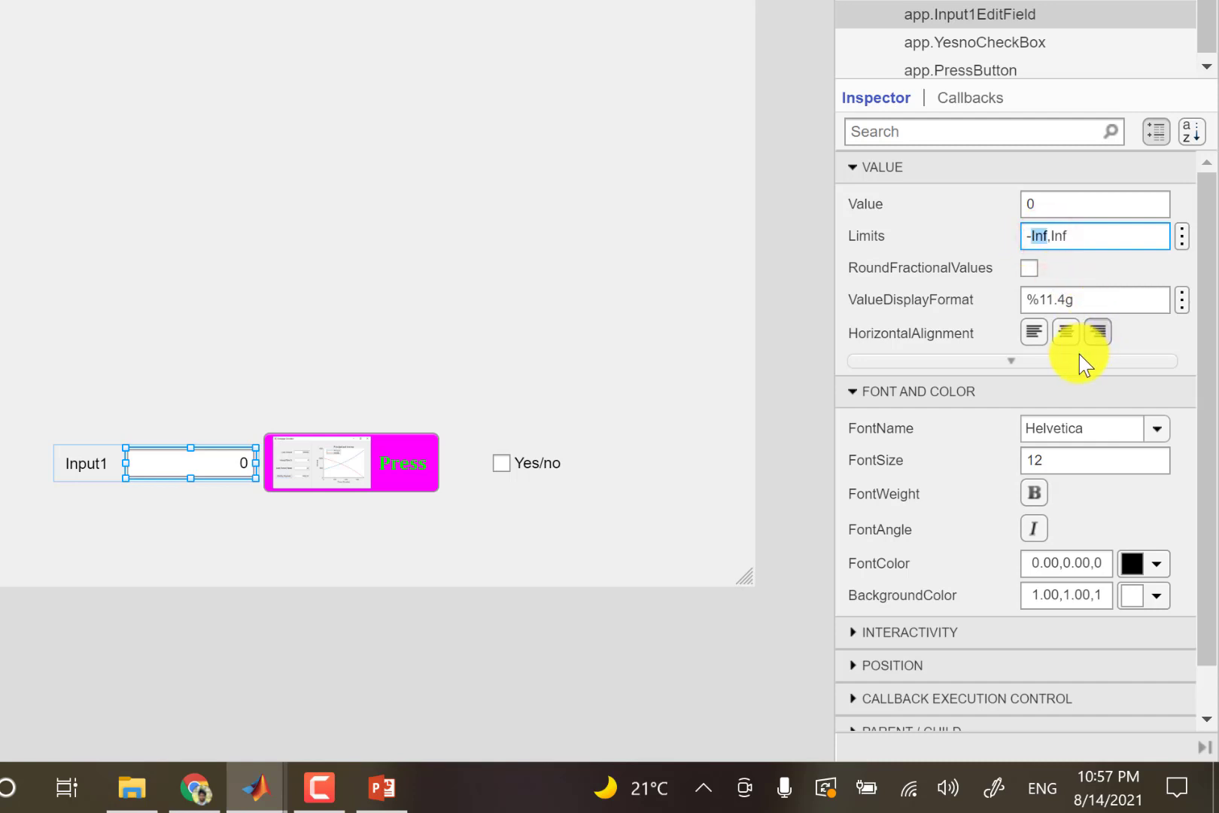
pyautogui.write('1000')
pyautogui.moveTo(1100, 237); pyautogui.dragTo(1063, 235)
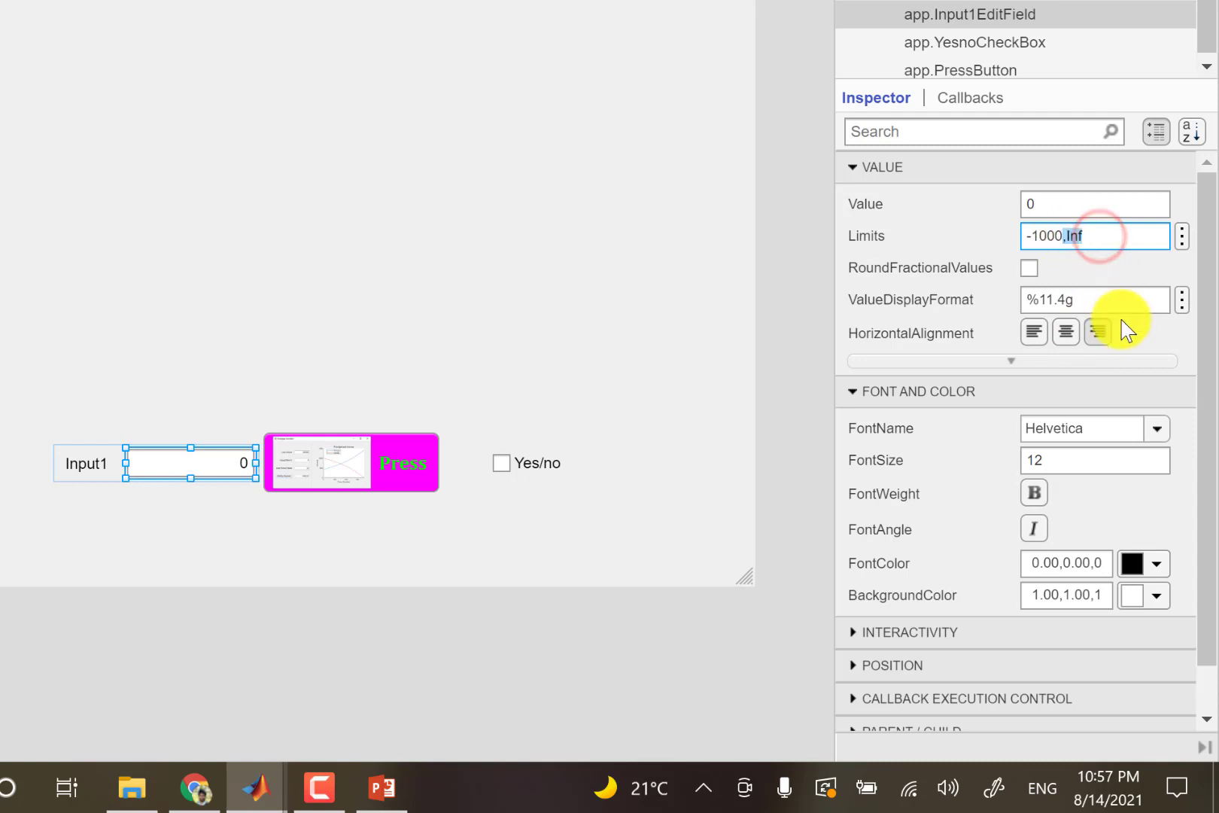
pyautogui.write(',1000')
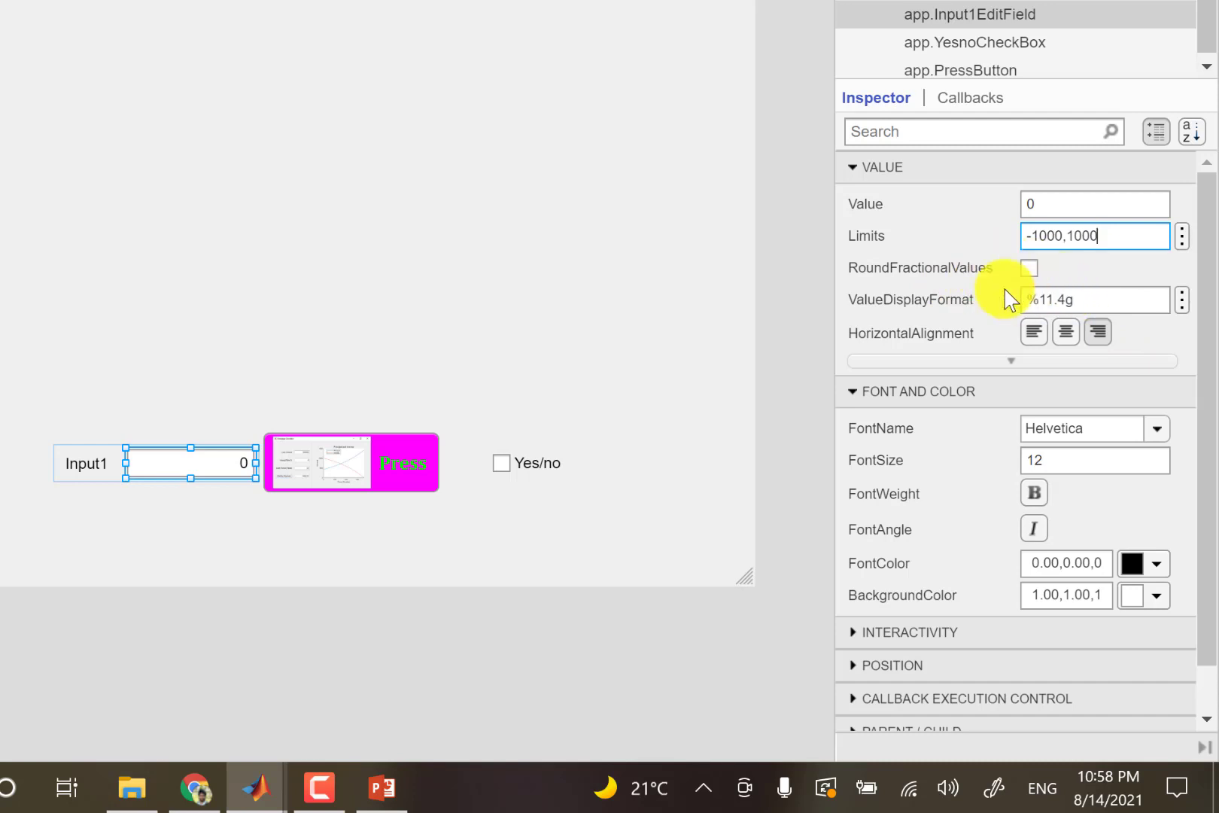
pyautogui.click(1030, 269)
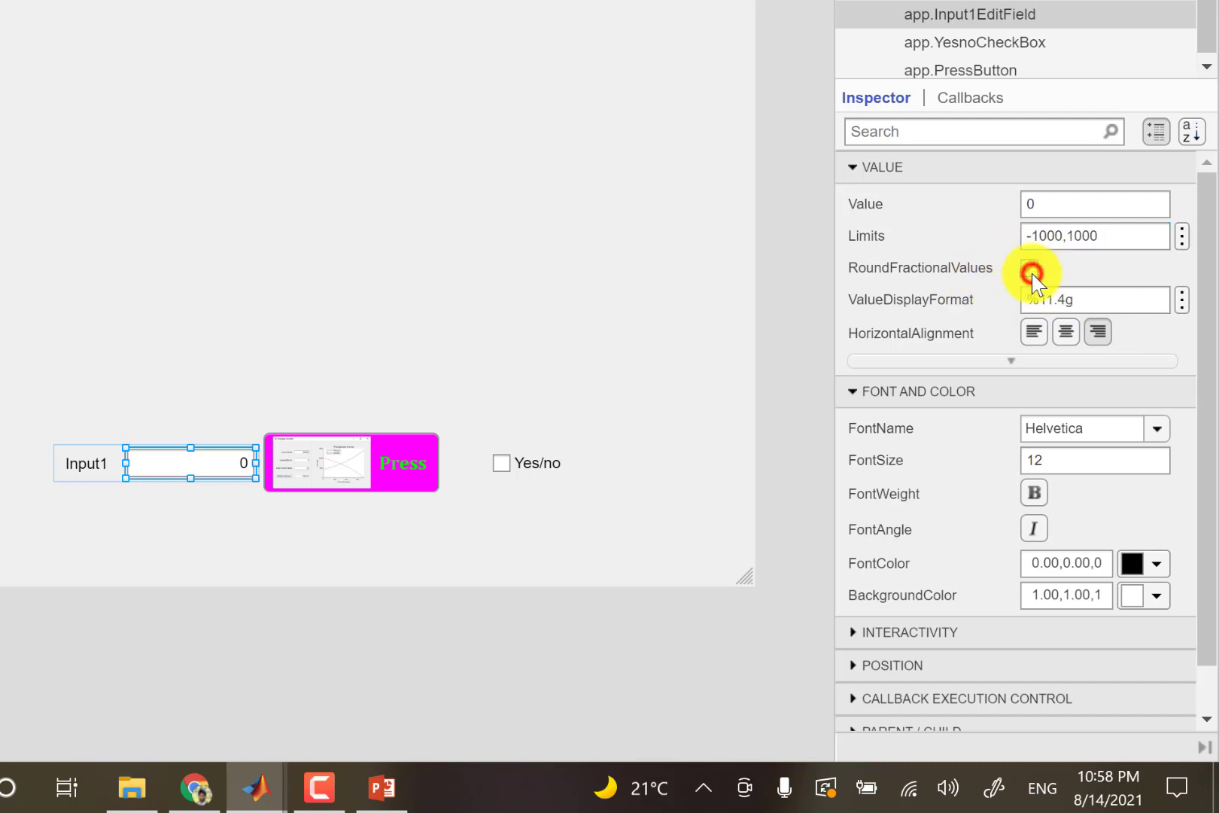
# Try center and left alignment for the value in the Input1 field, then return it to right alignment
pyautogui.scroll(-2, 1139, 307)
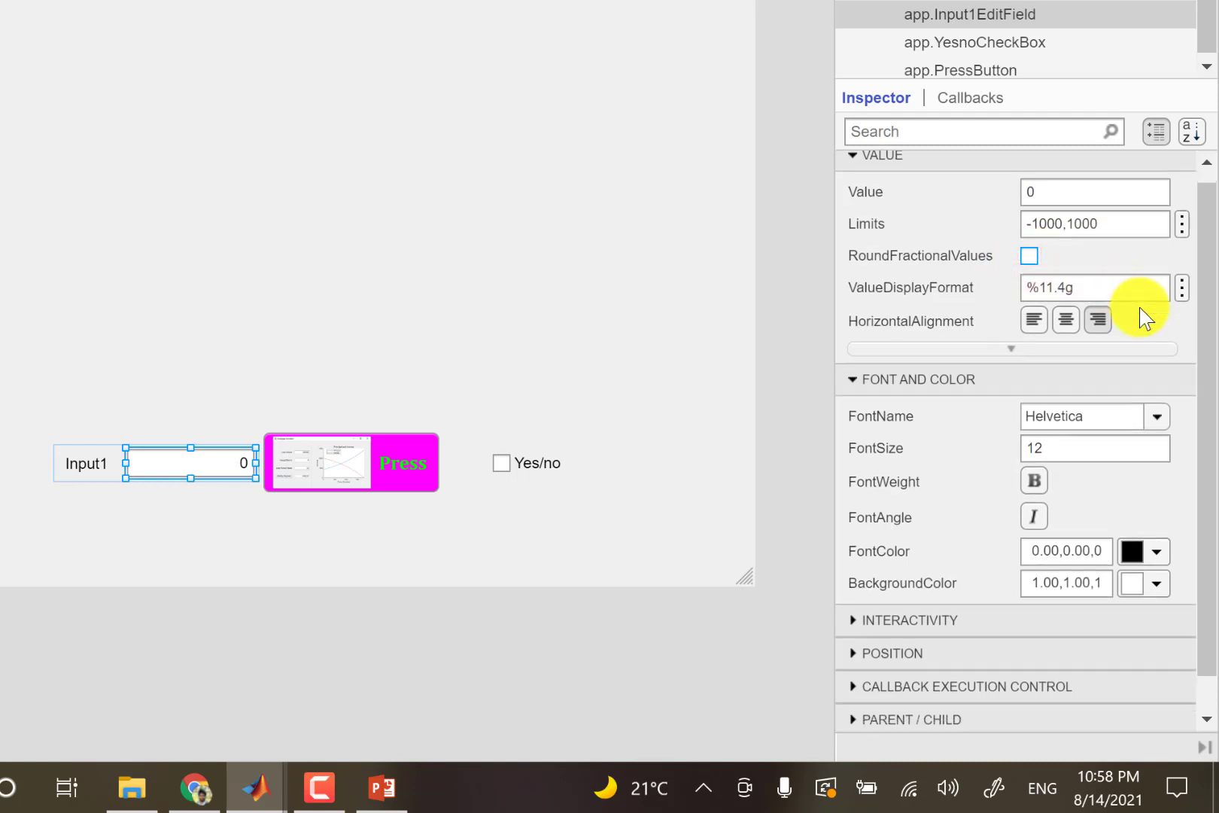
pyautogui.click(1066, 282)
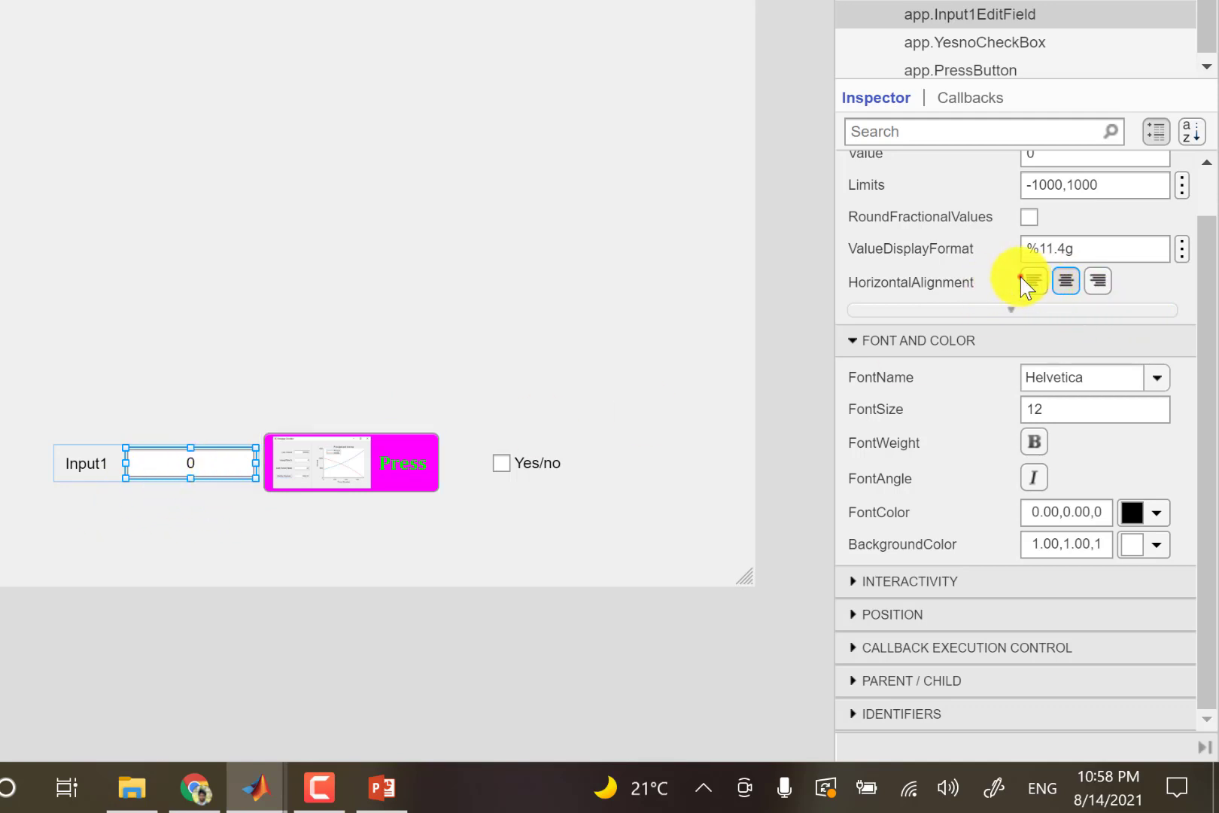
pyautogui.click(1096, 280)
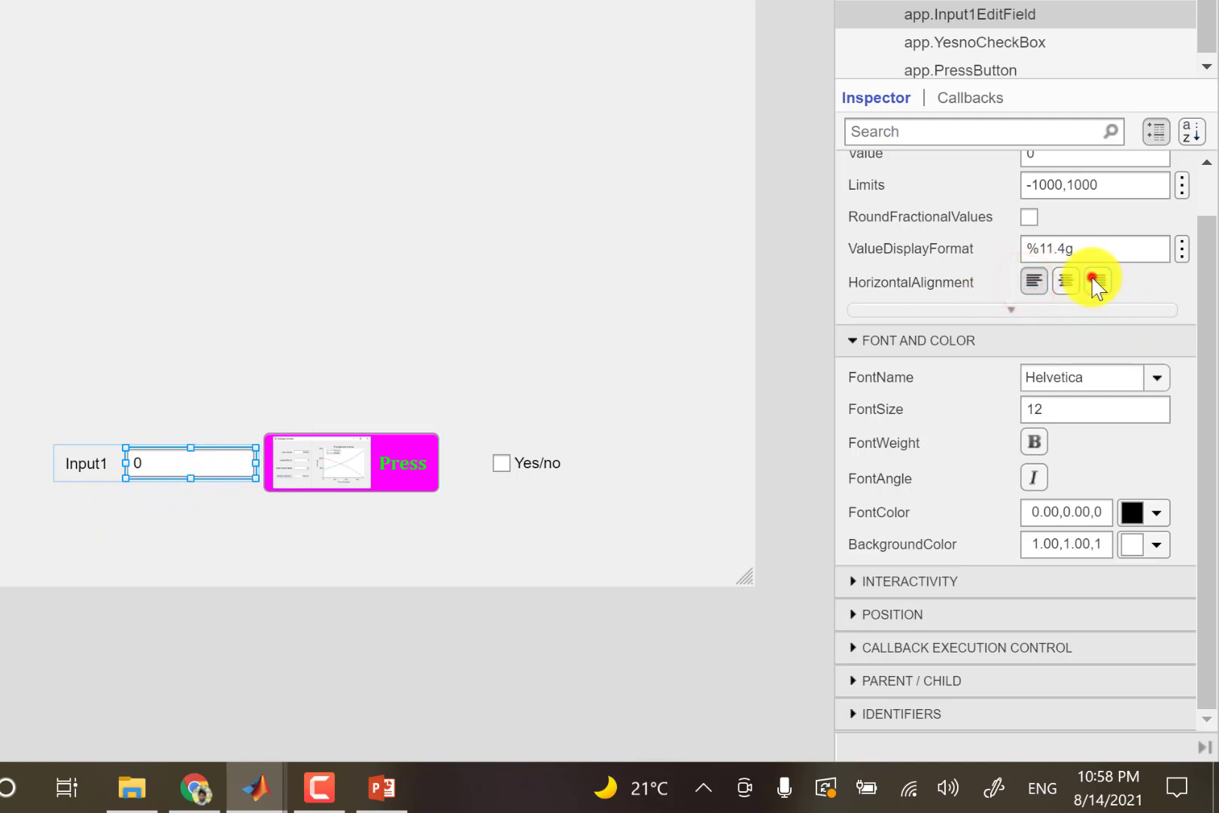
# Set the Input1 edit field's value display format to the custom format %5.2f
pyautogui.scroll(2, 1155, 313)
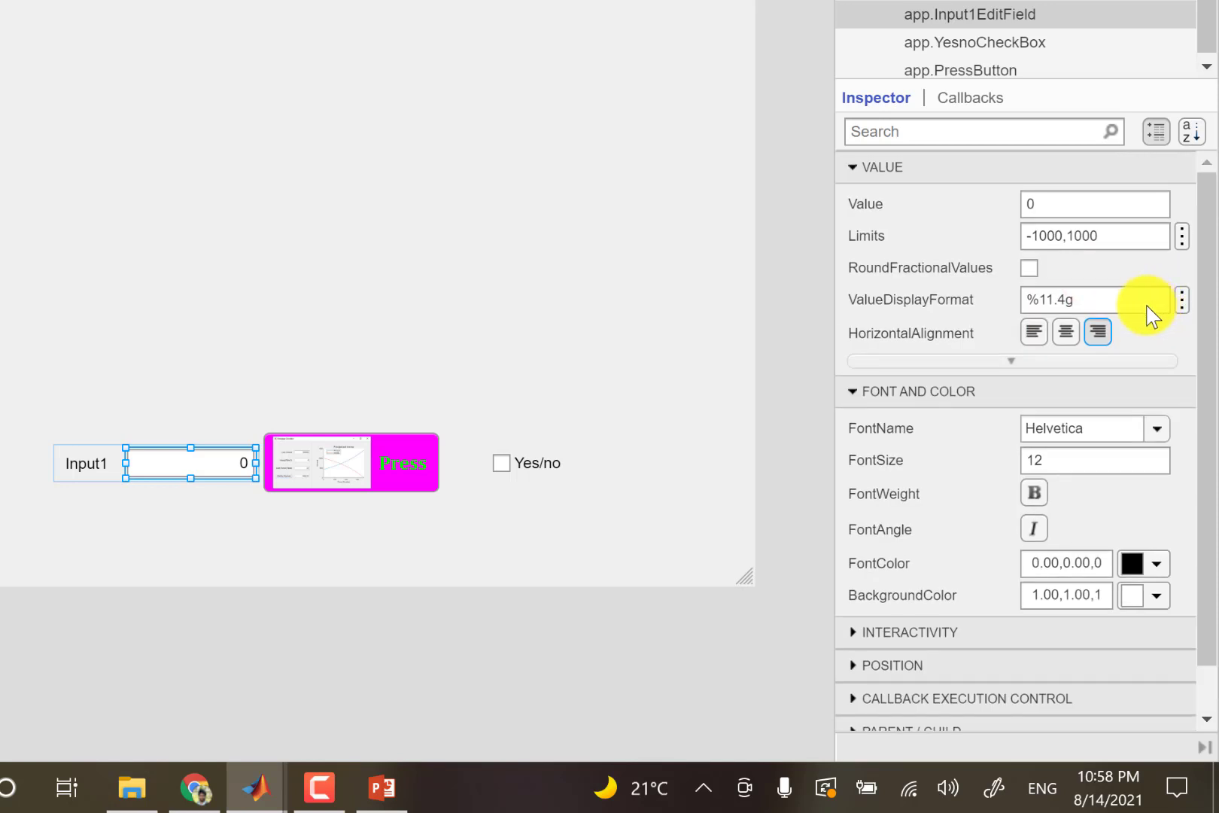
pyautogui.click(1182, 301)
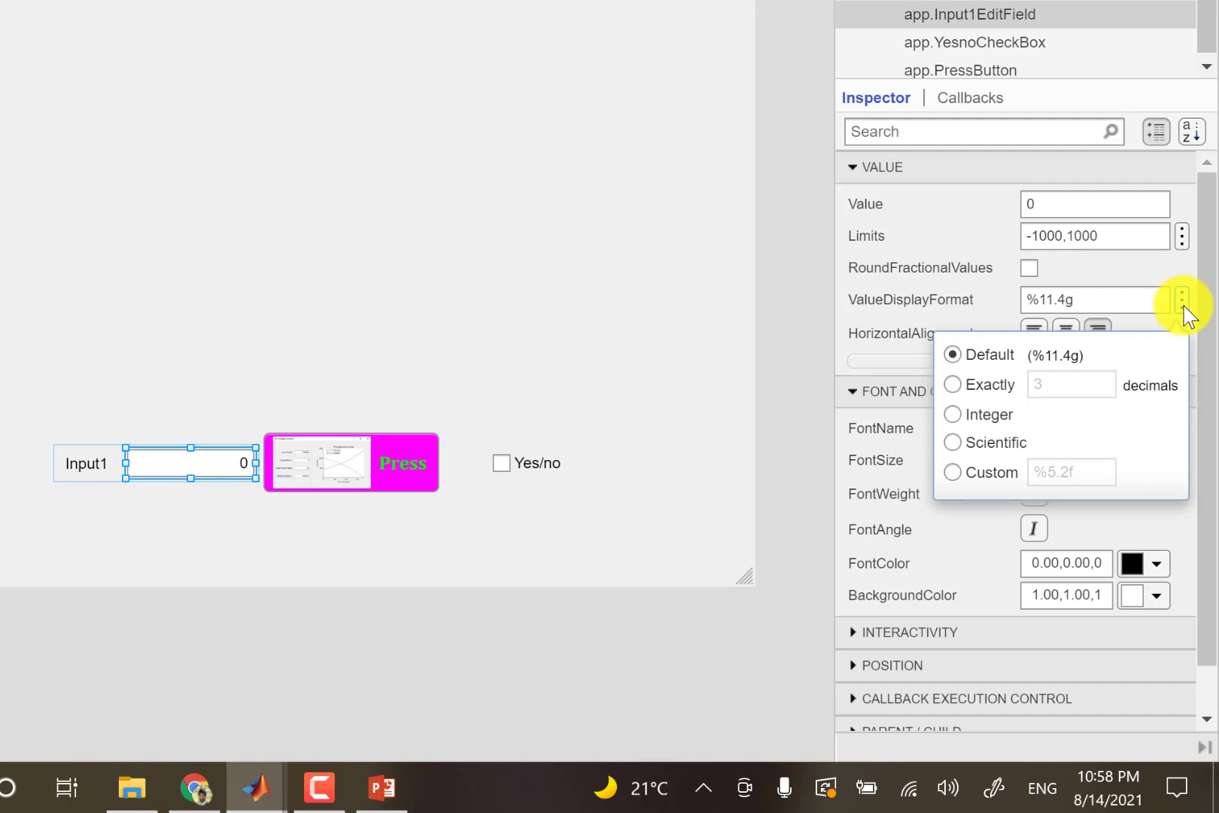
pyautogui.click(991, 472)
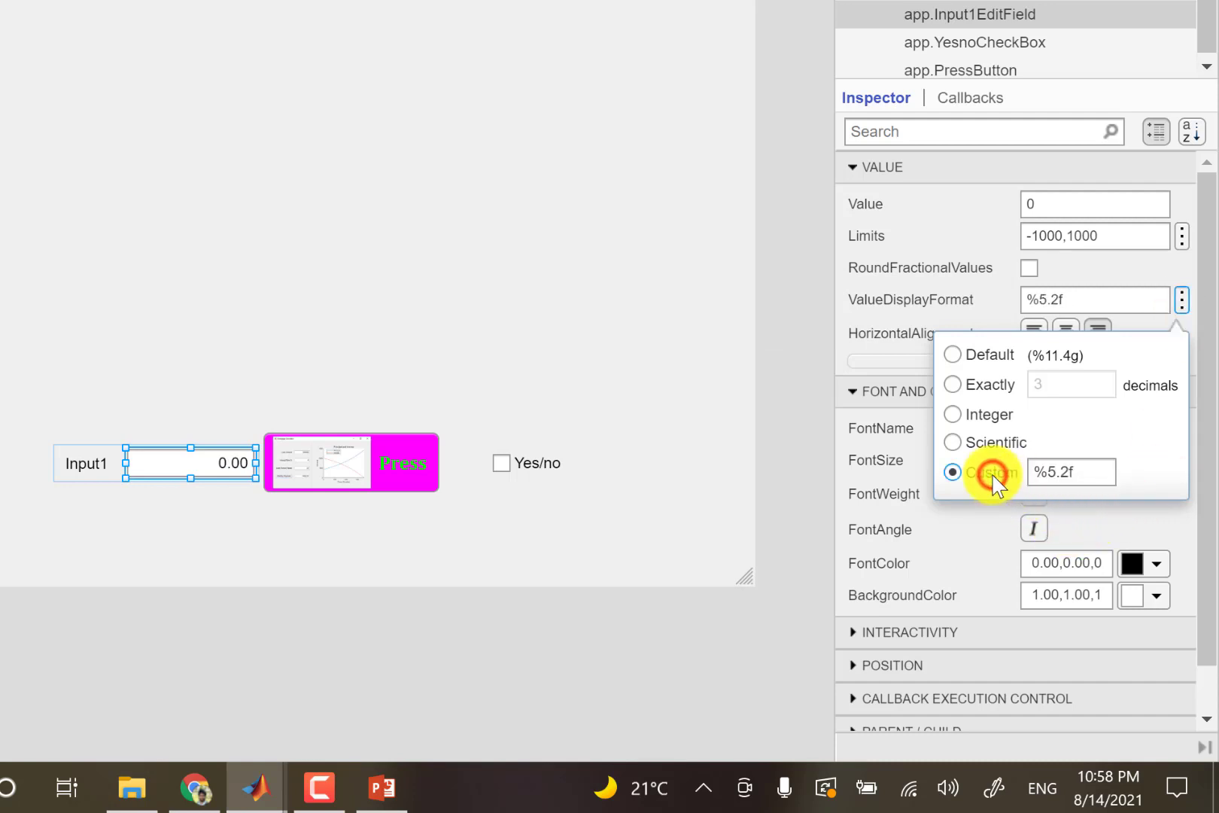
pyautogui.click(1049, 475)
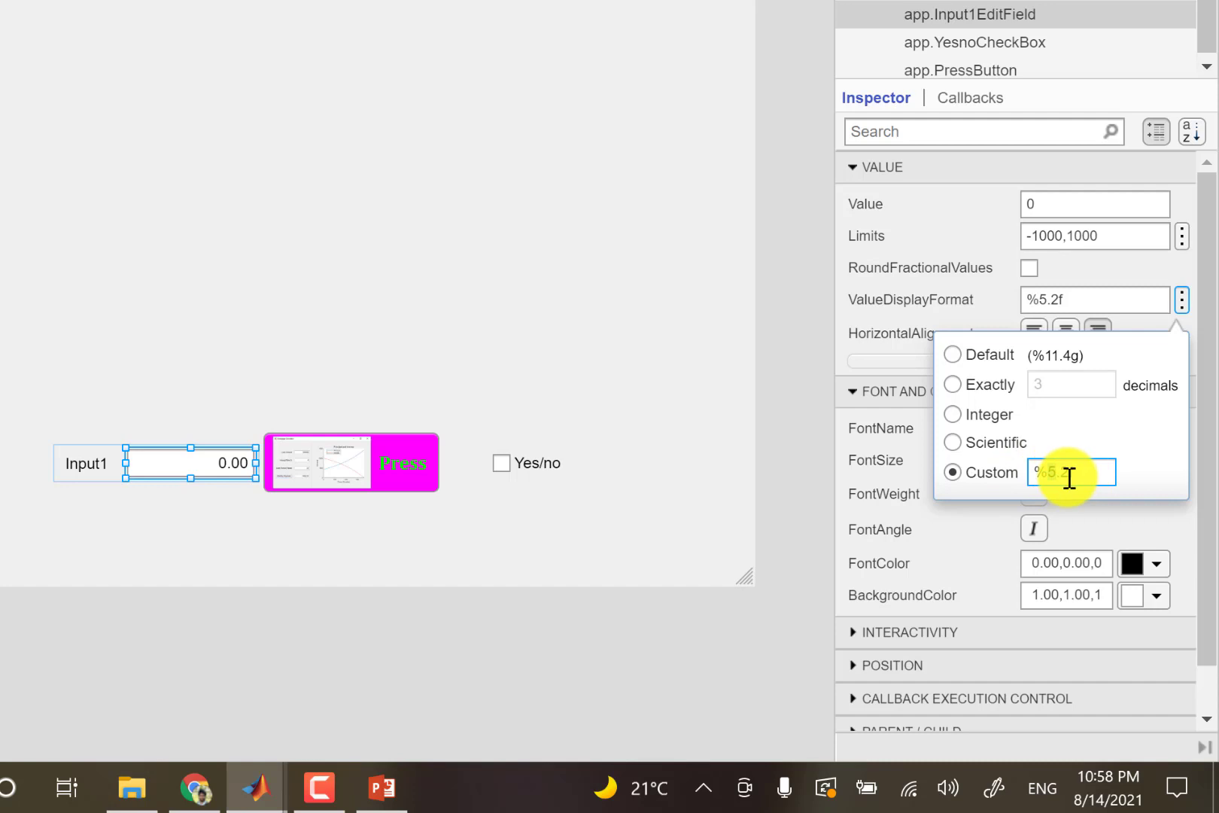
pyautogui.write('%5.2f')
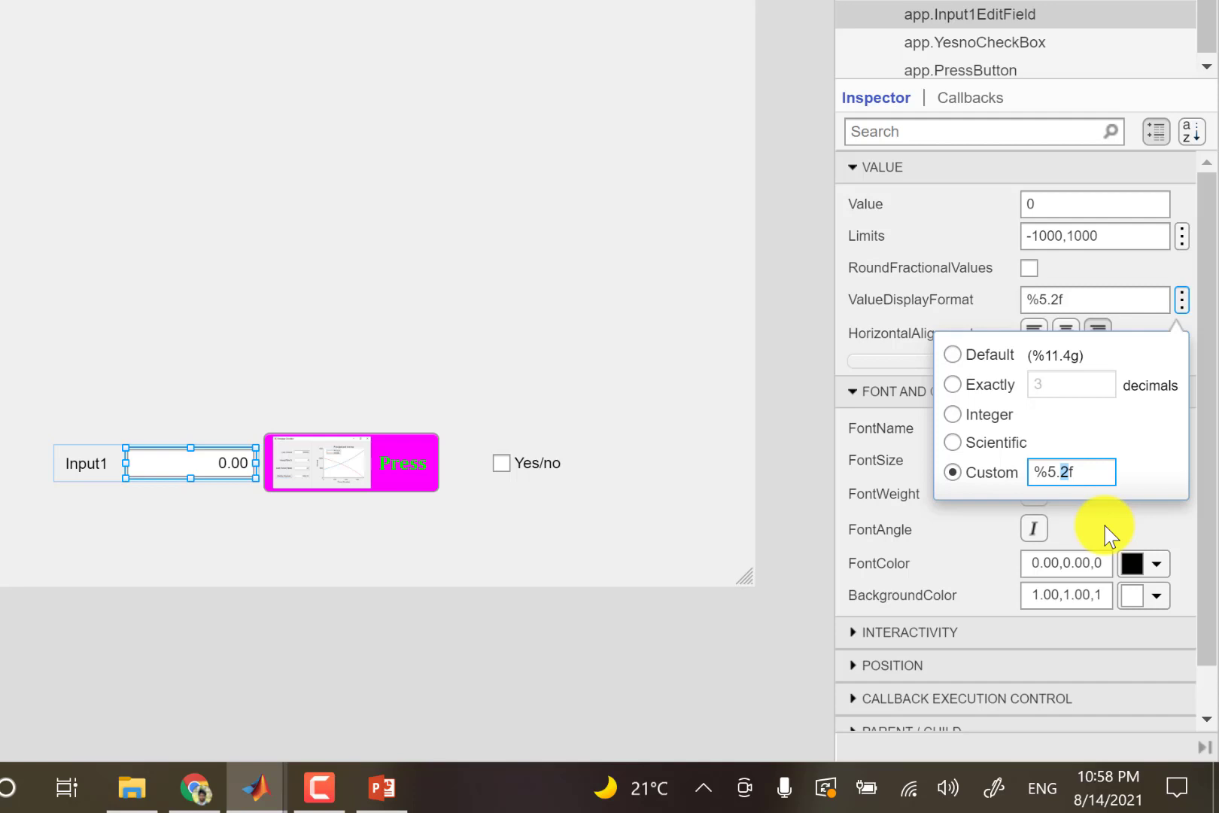
pyautogui.click(636, 332)
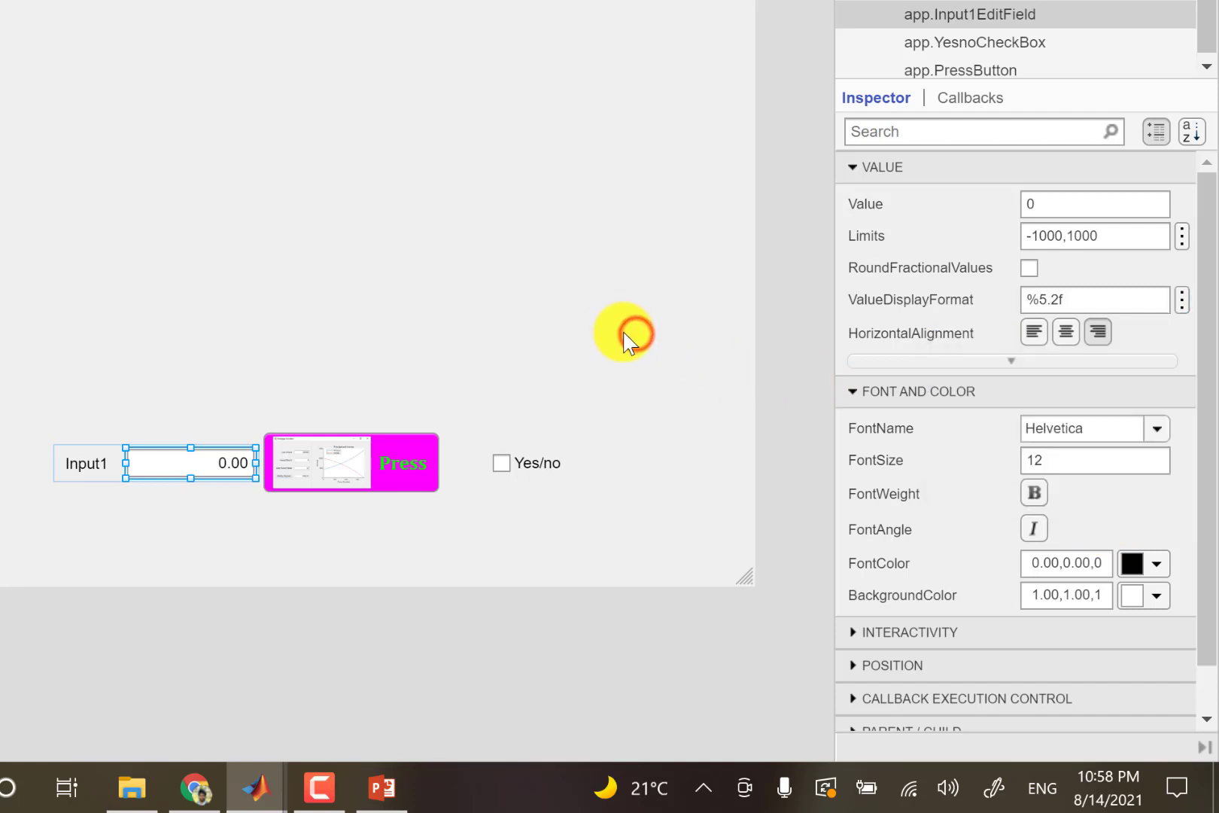
pyautogui.scroll(-1, 950, 462)
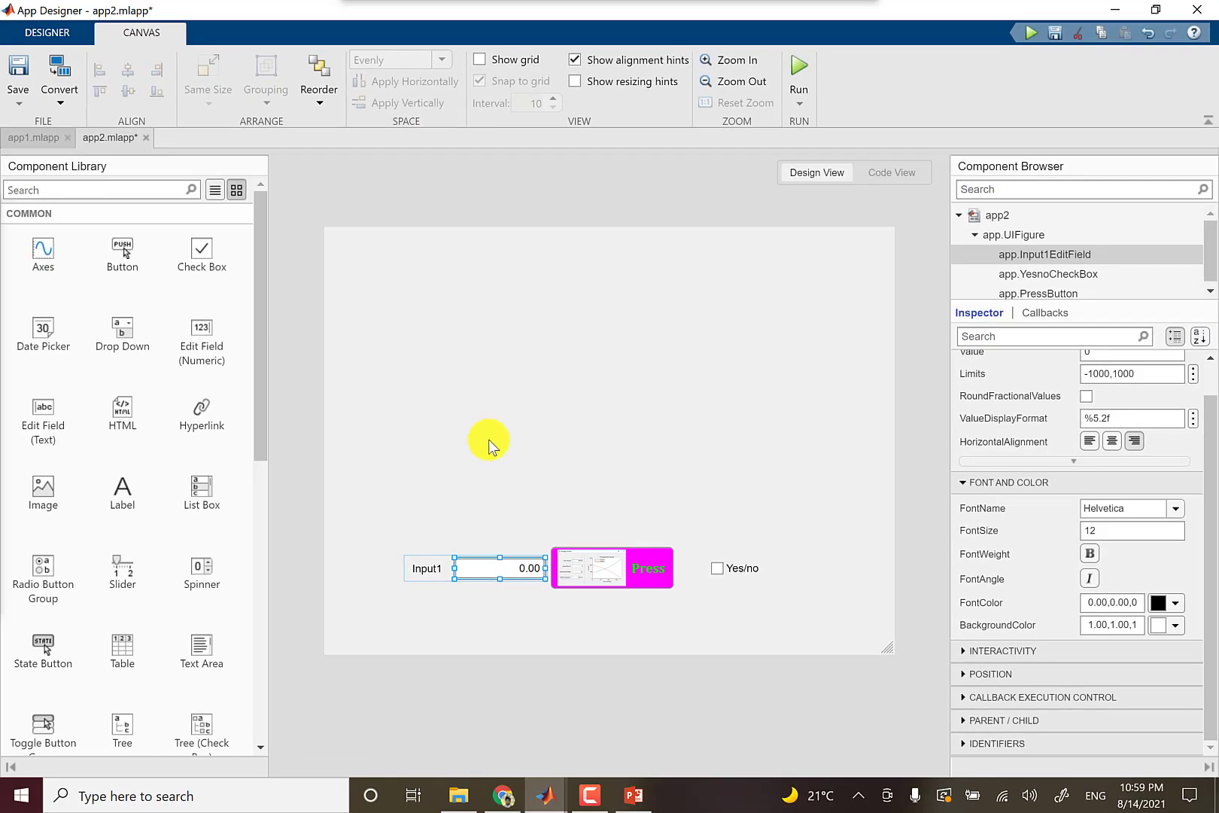
# Add a numeric edit field in the upper part of the canvas and a text edit field directly below it
pyautogui.click(489, 439)
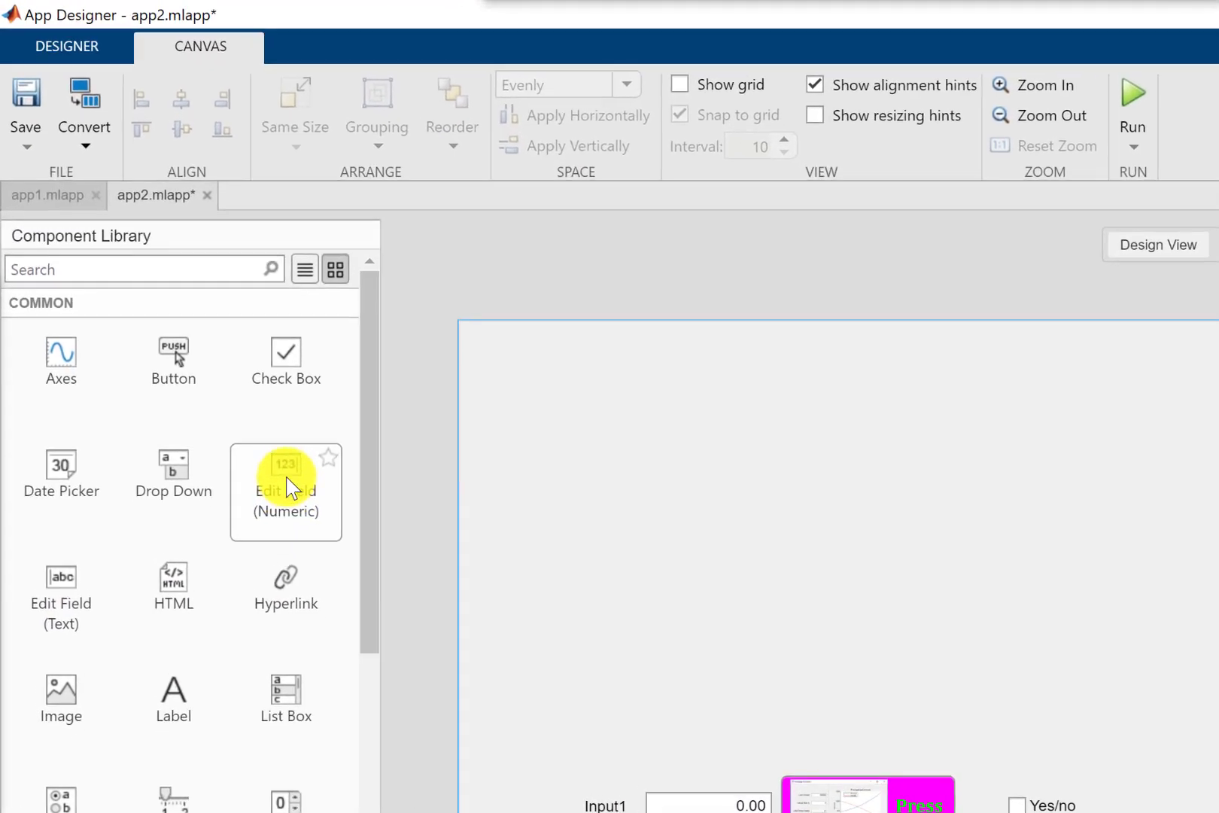
pyautogui.moveTo(218, 358); pyautogui.dragTo(505, 359)
pyautogui.moveTo(677, 489); pyautogui.dragTo(665, 483)
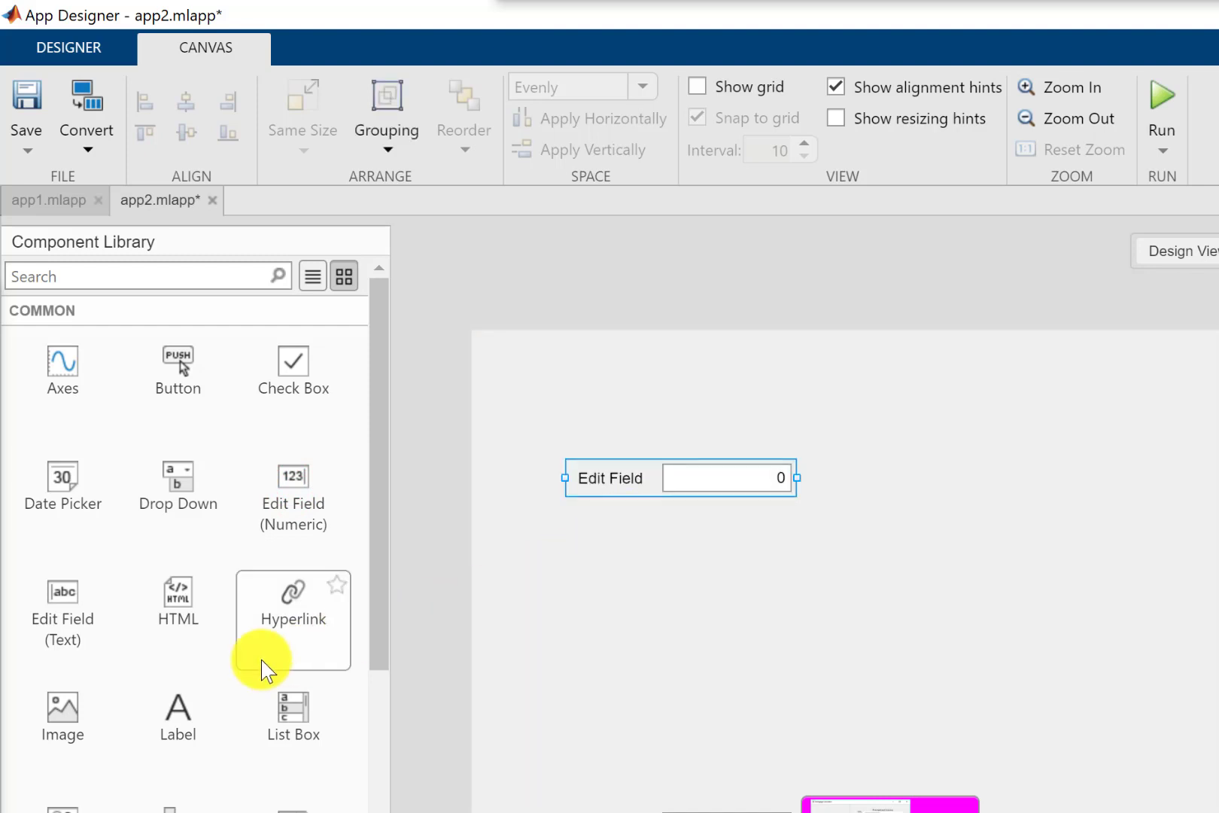
pyautogui.moveTo(47, 616); pyautogui.dragTo(685, 547)
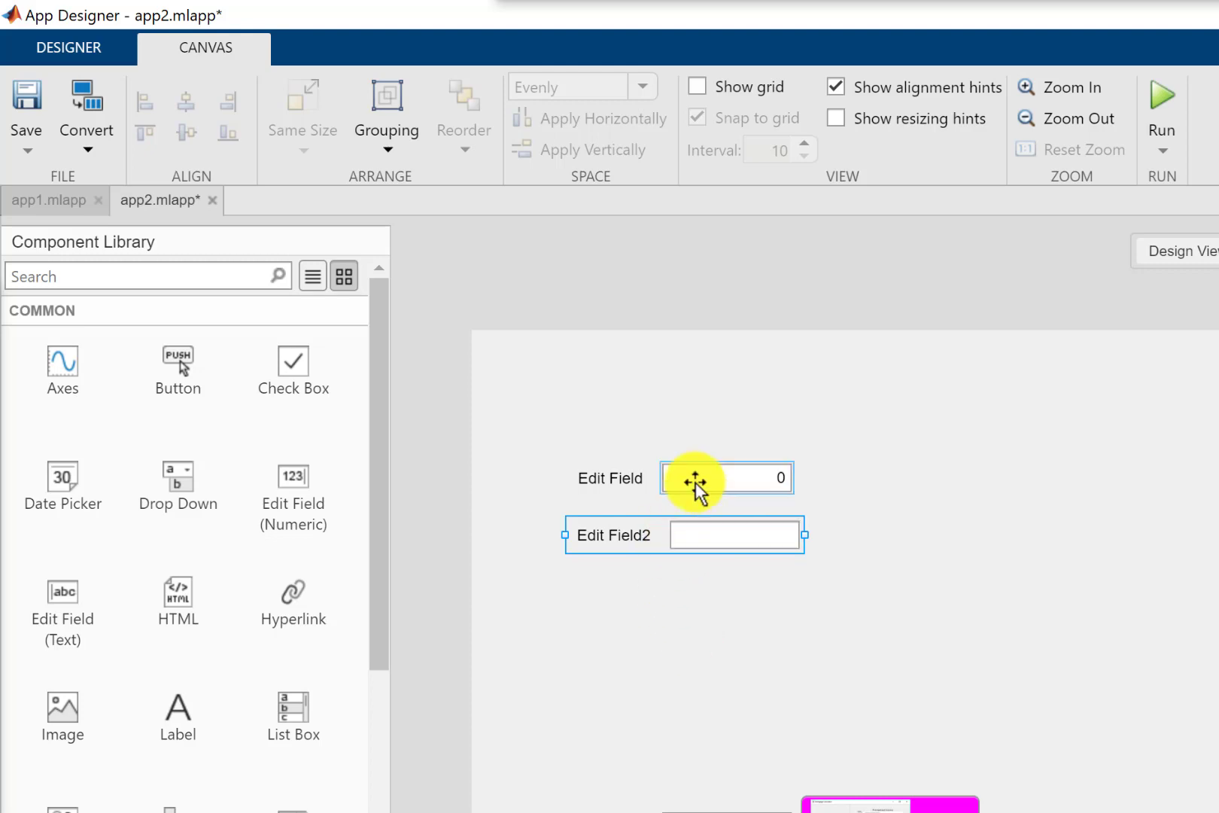
# Compare the inspector properties of the new numeric edit field with those of the text edit field below it
pyautogui.click(608, 478)
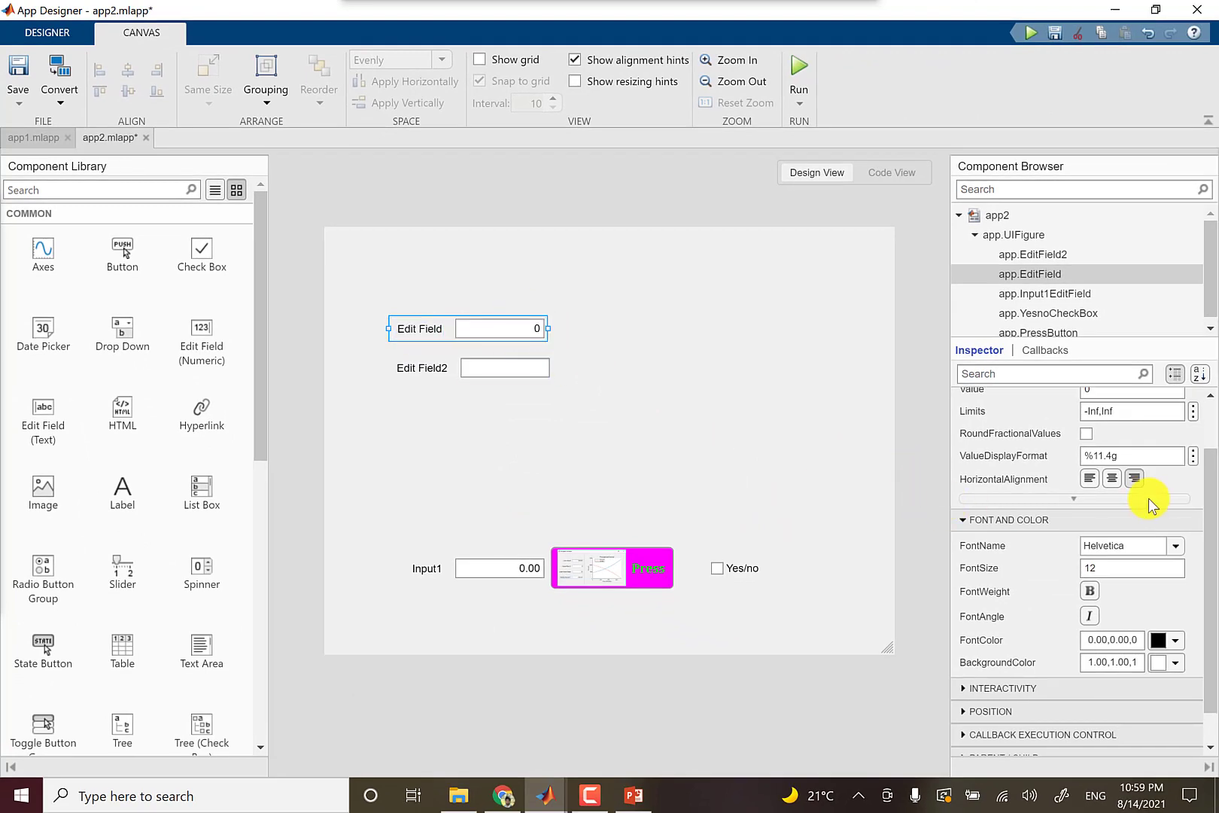
pyautogui.scroll(2, 1149, 498)
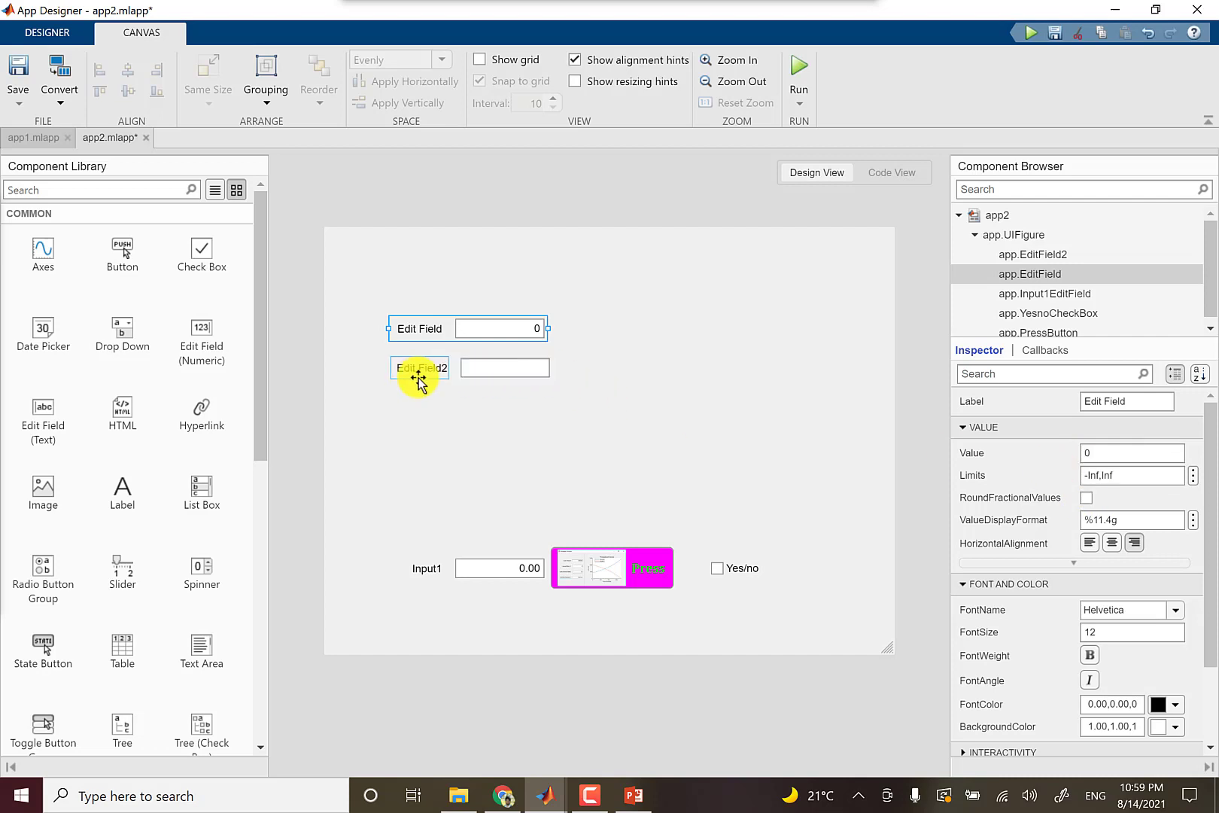
pyautogui.click(493, 371)
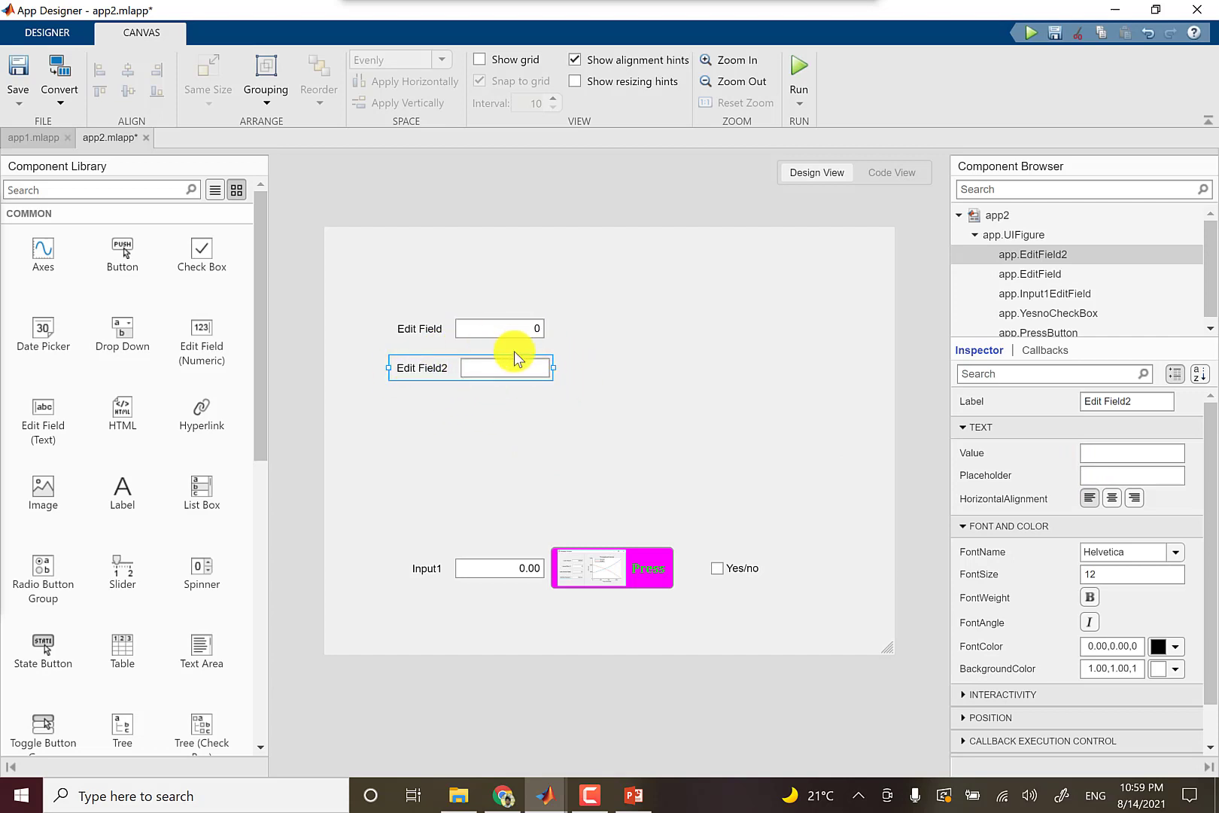
pyautogui.click(490, 331)
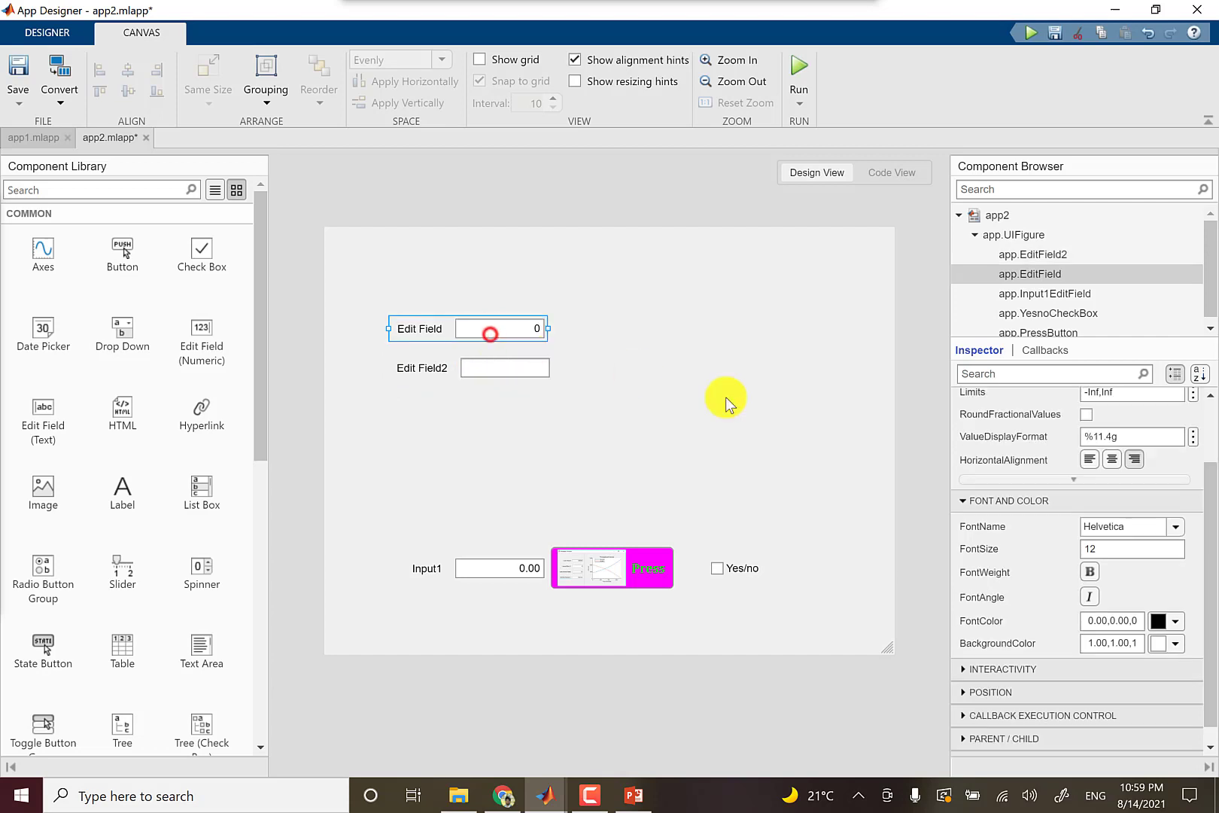
pyautogui.scroll(3, 1097, 484)
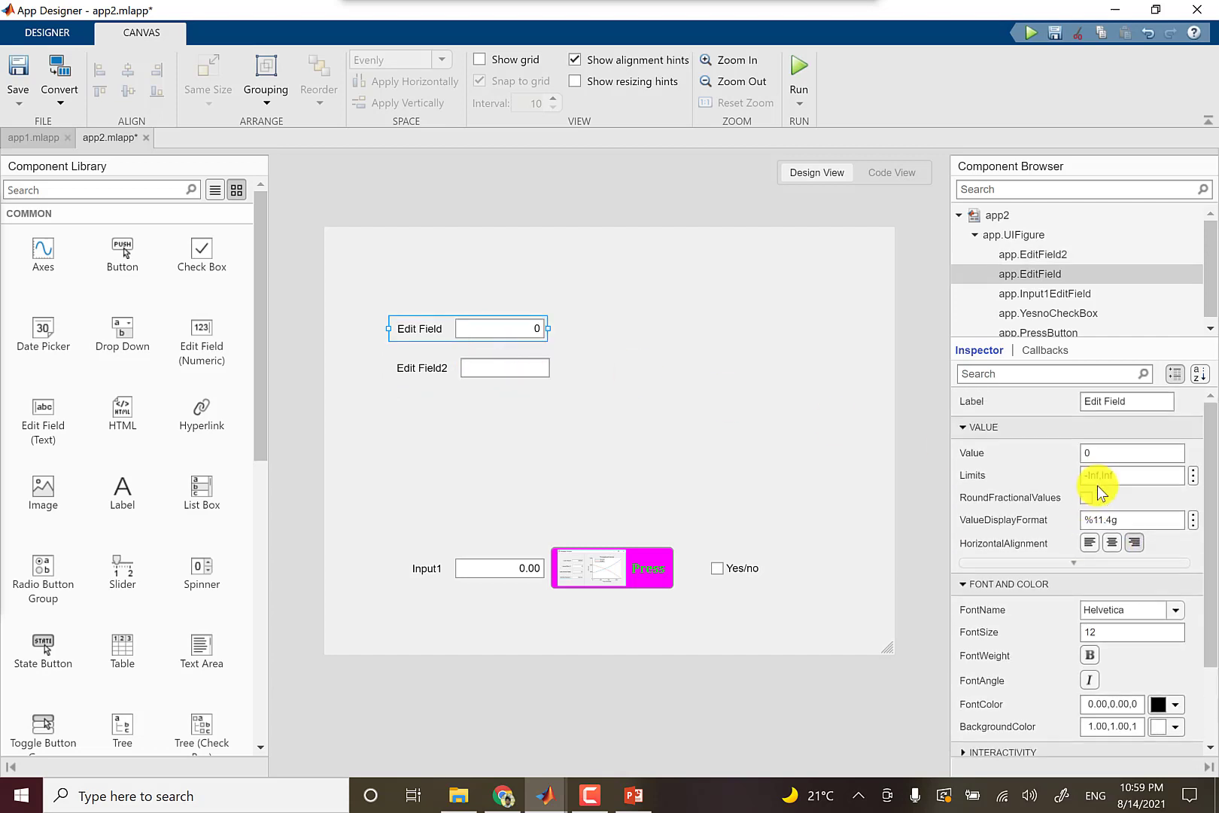
pyautogui.click(434, 376)
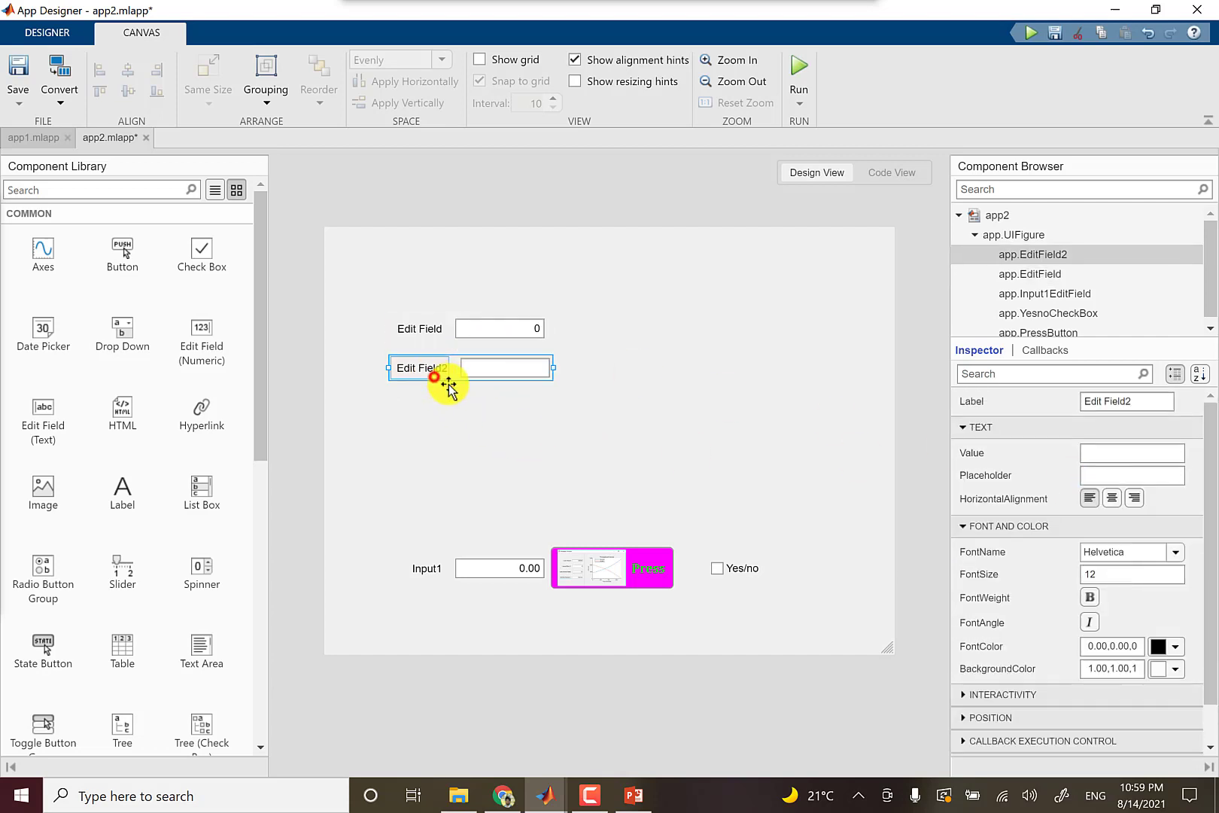